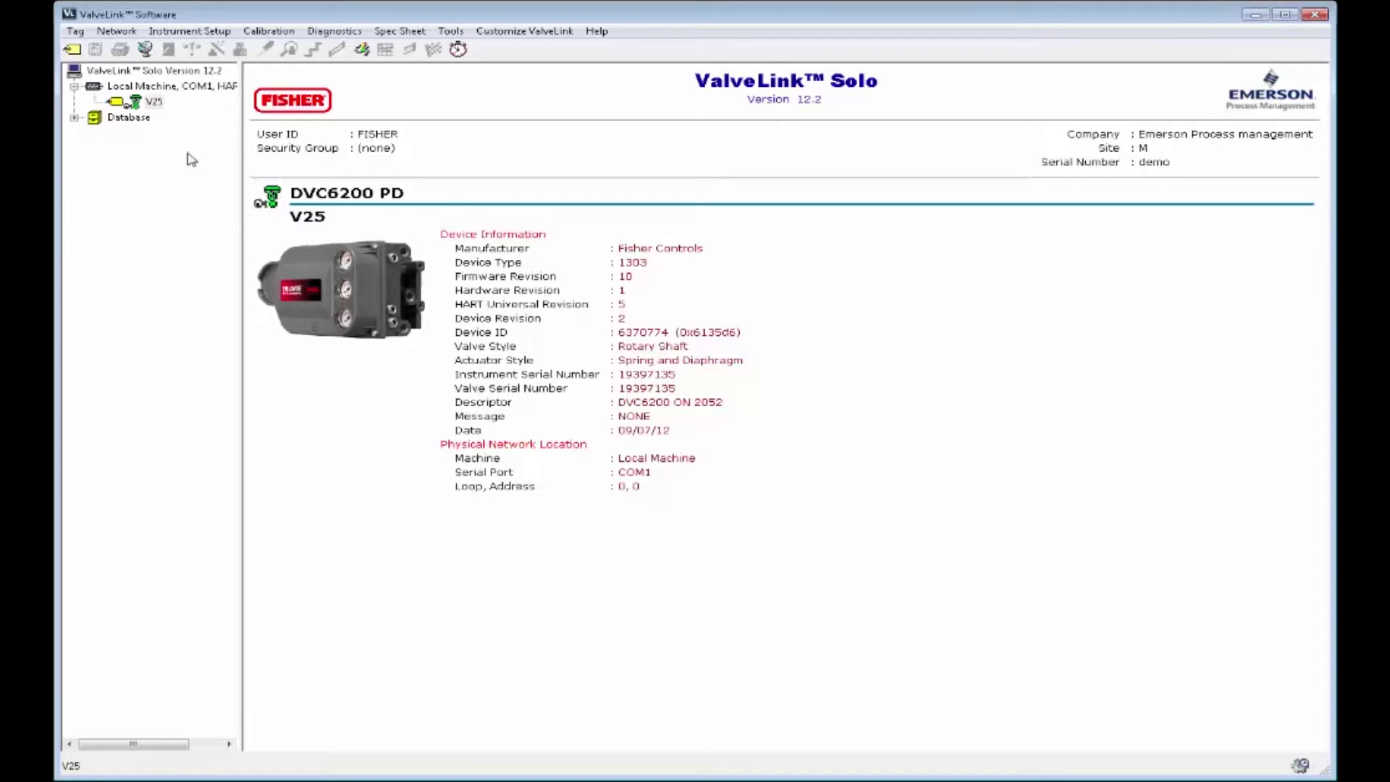
Open the V25 positioner's Status dashboard from the device tree
double_click(154, 106)
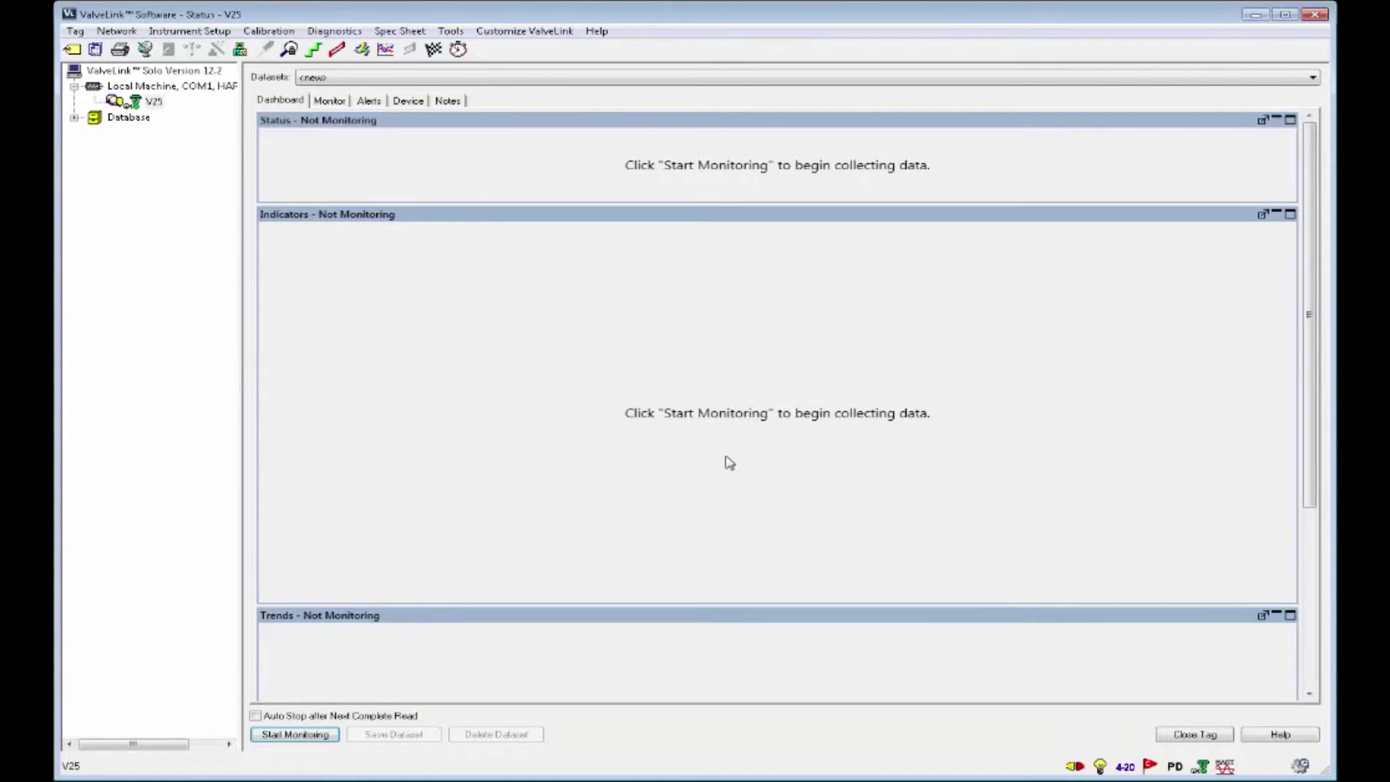
Open V25's Triggered Profile, check the saved datasets, and keep Travel Set Point as variable 1
left_click(337, 33)
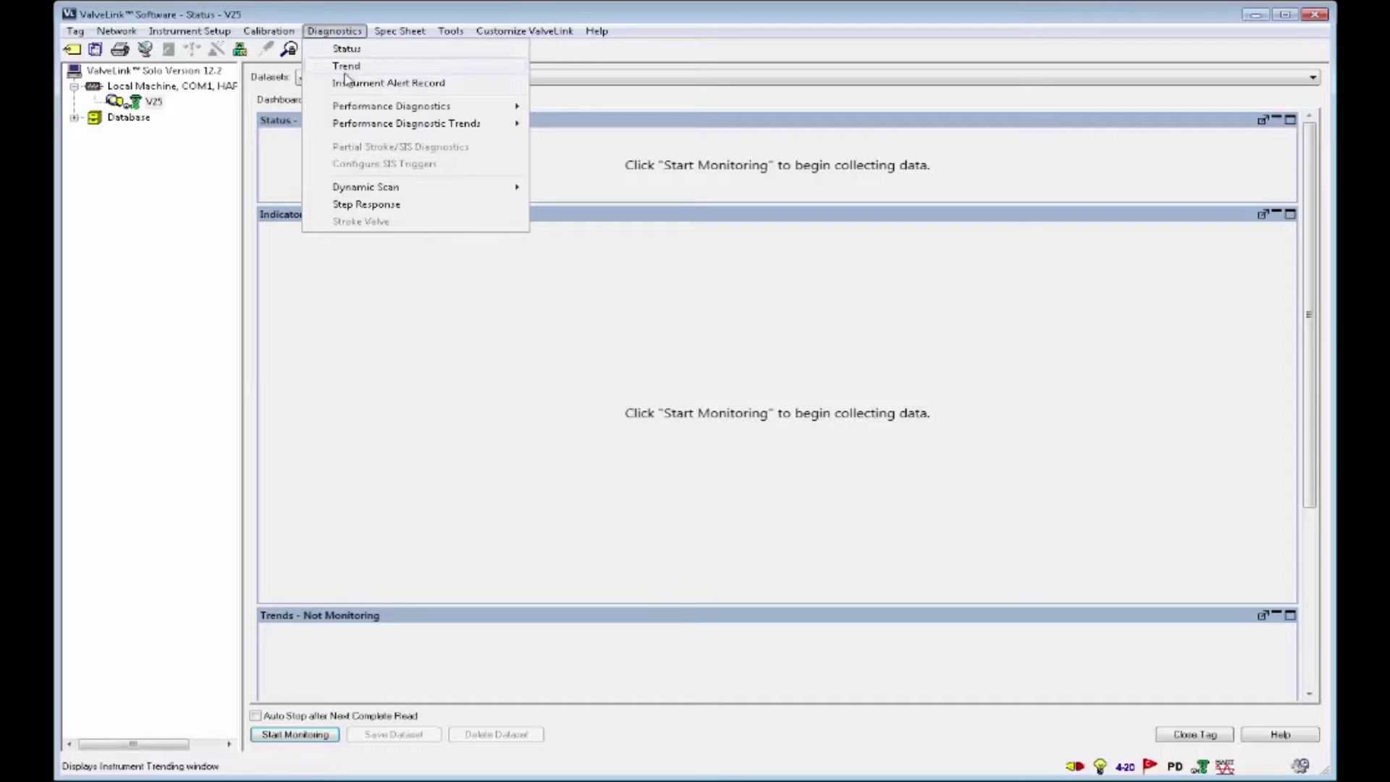
mouse_move(392, 105)
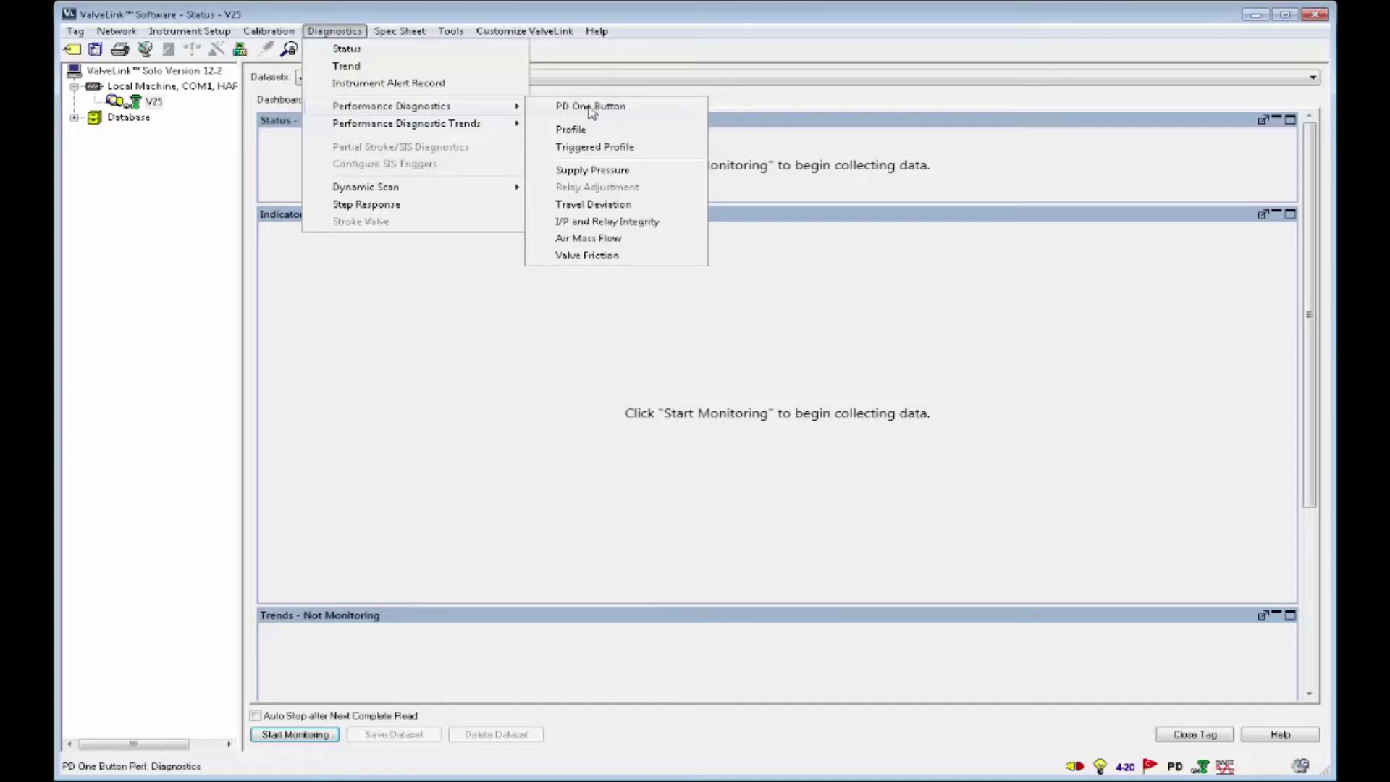
left_click(569, 147)
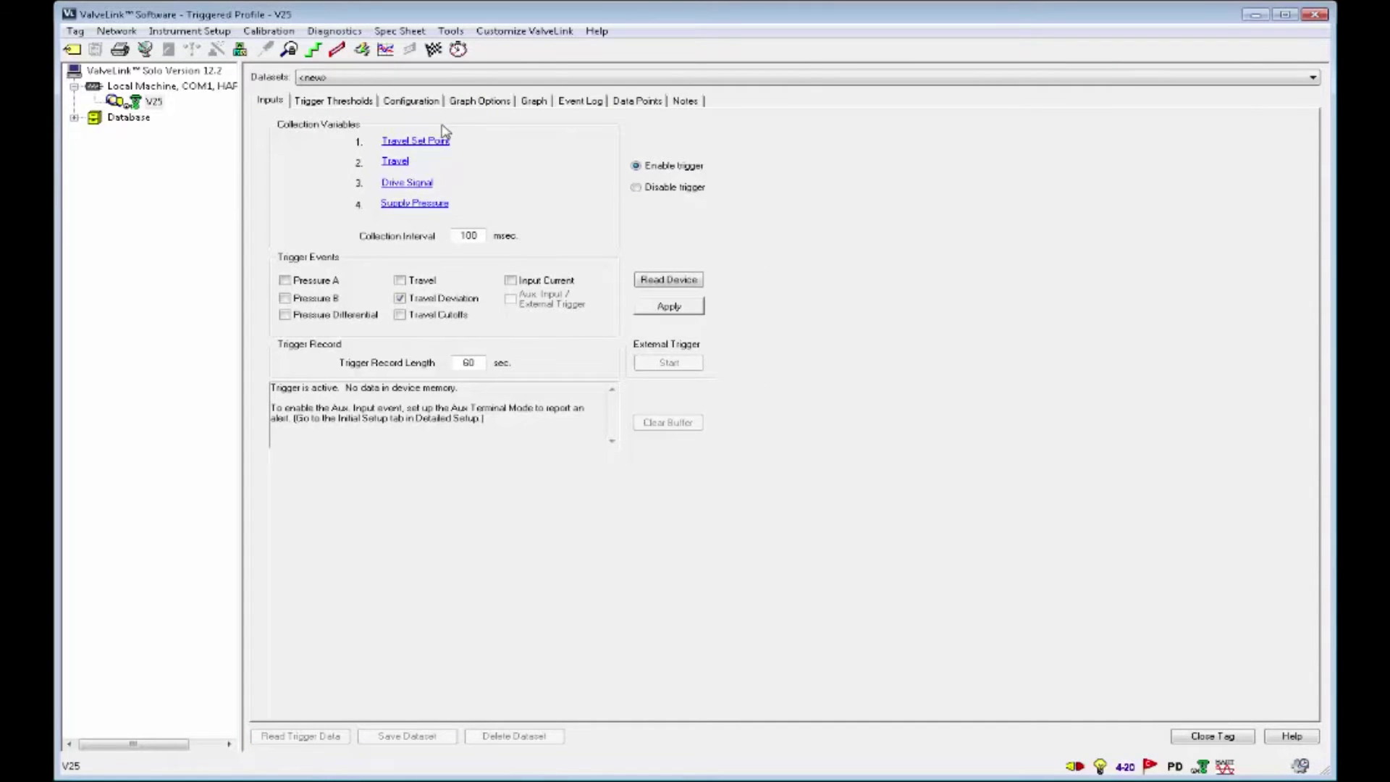
left_click(449, 78)
left_click(448, 81)
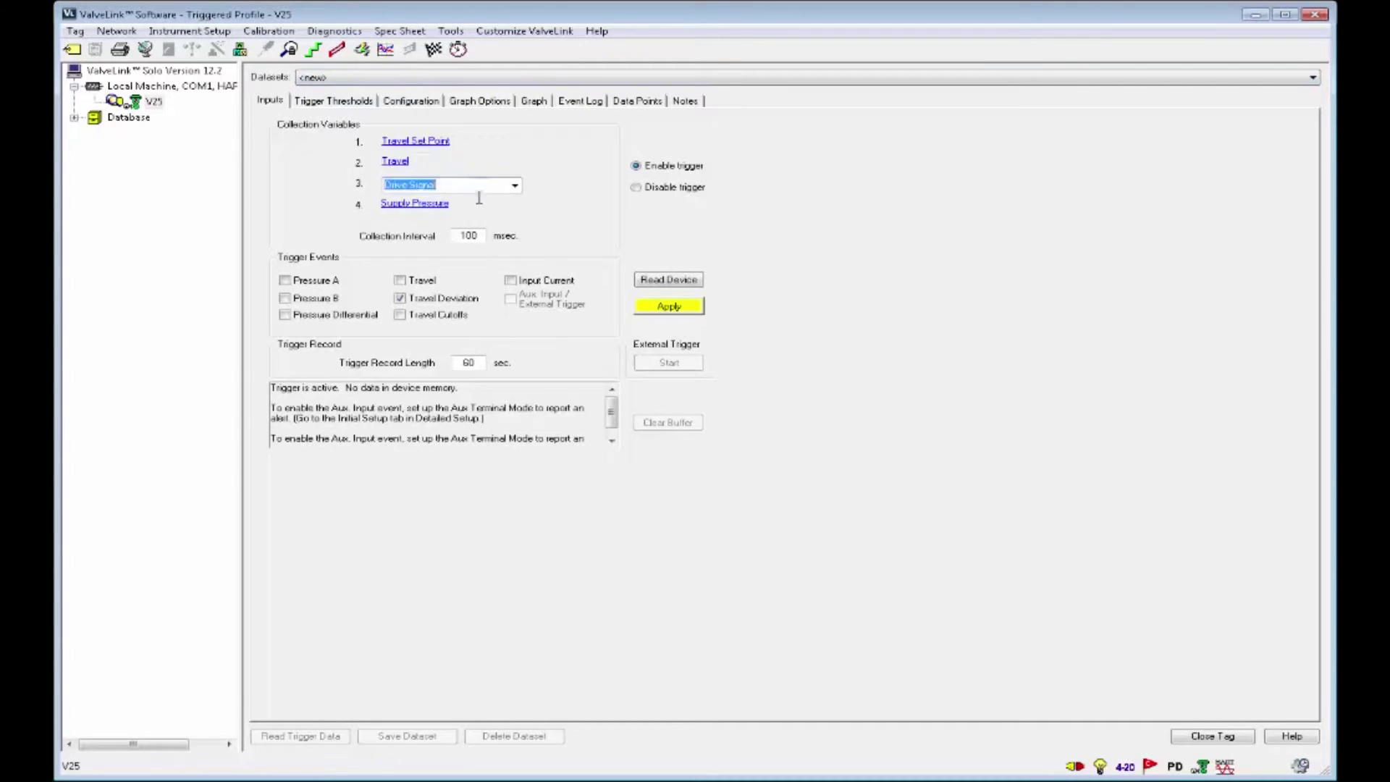
left_click(516, 147)
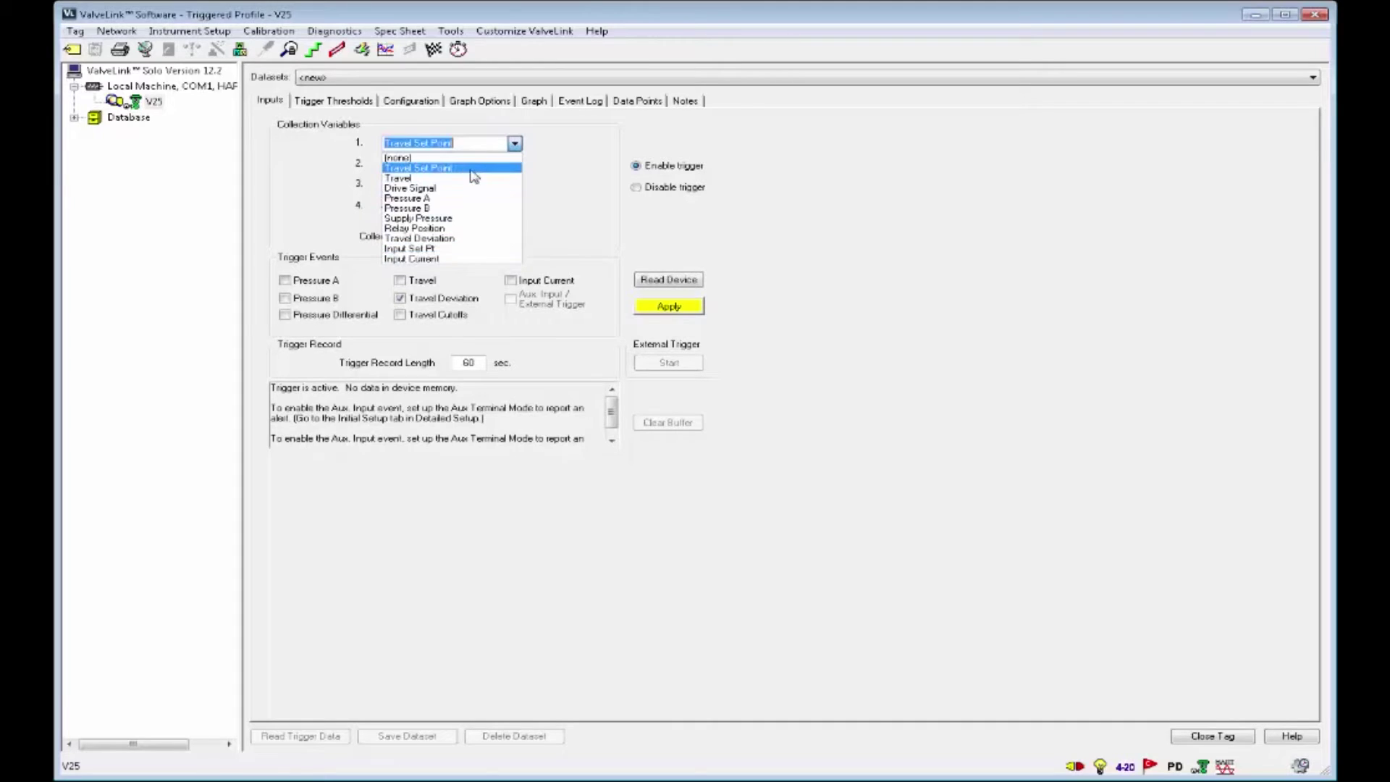
left_click(471, 168)
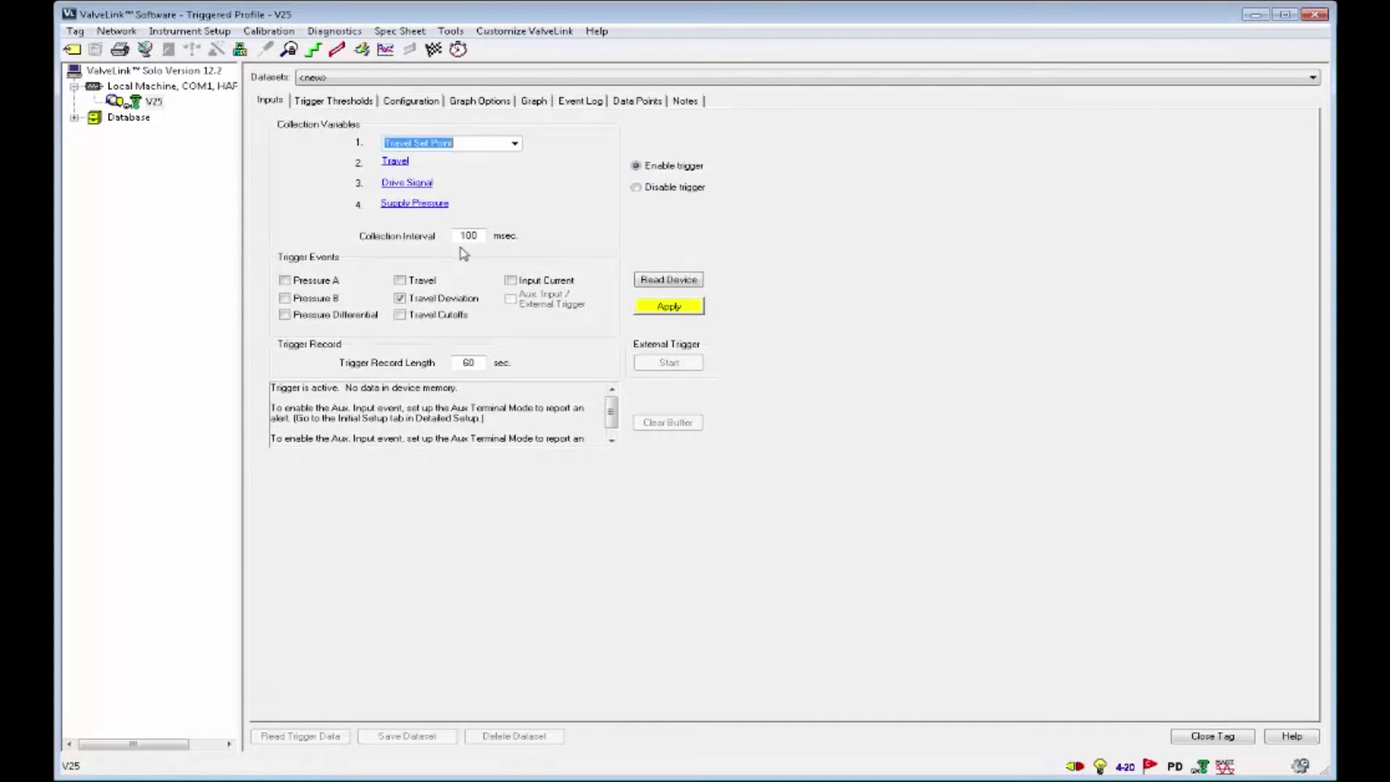
Set Trigger Record Length to 45 seconds and apply it to V25
left_click(480, 234)
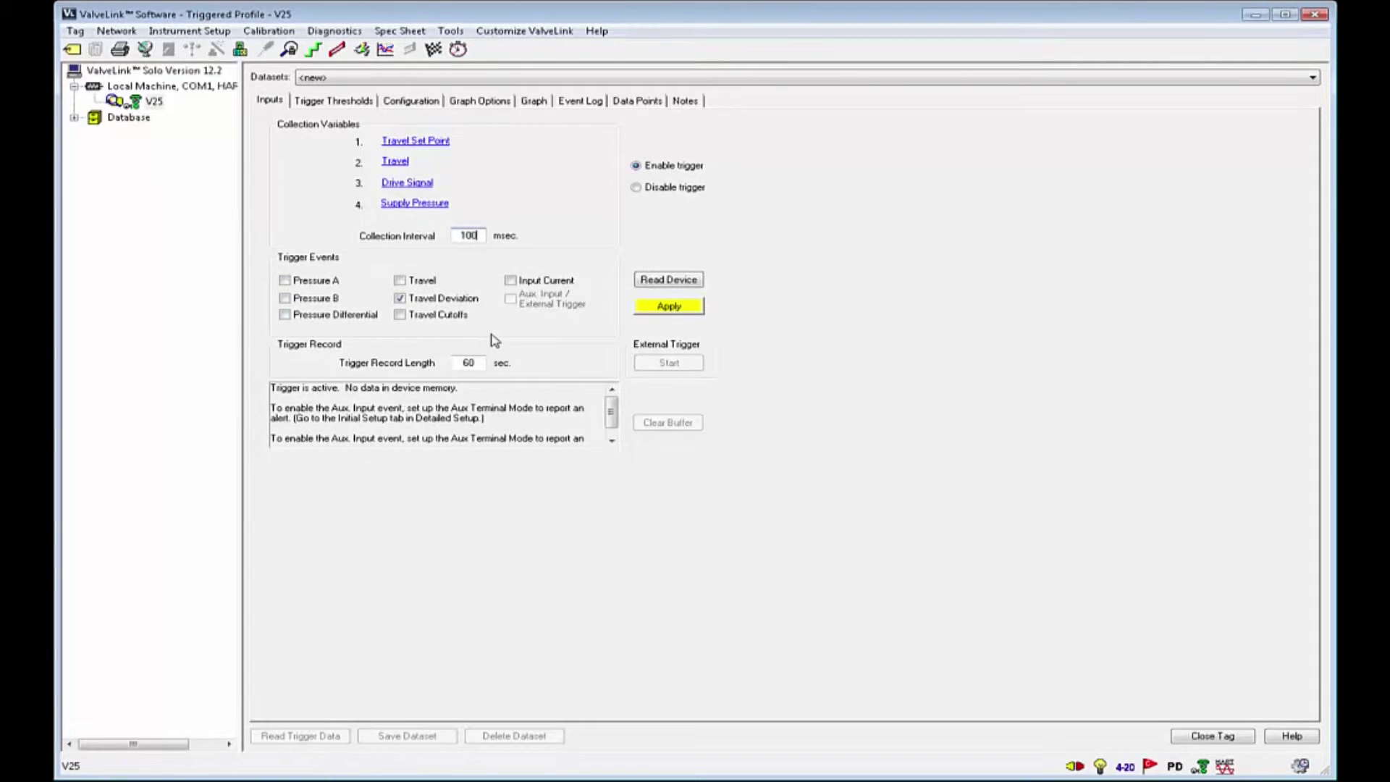
double_click(469, 364)
type("4")
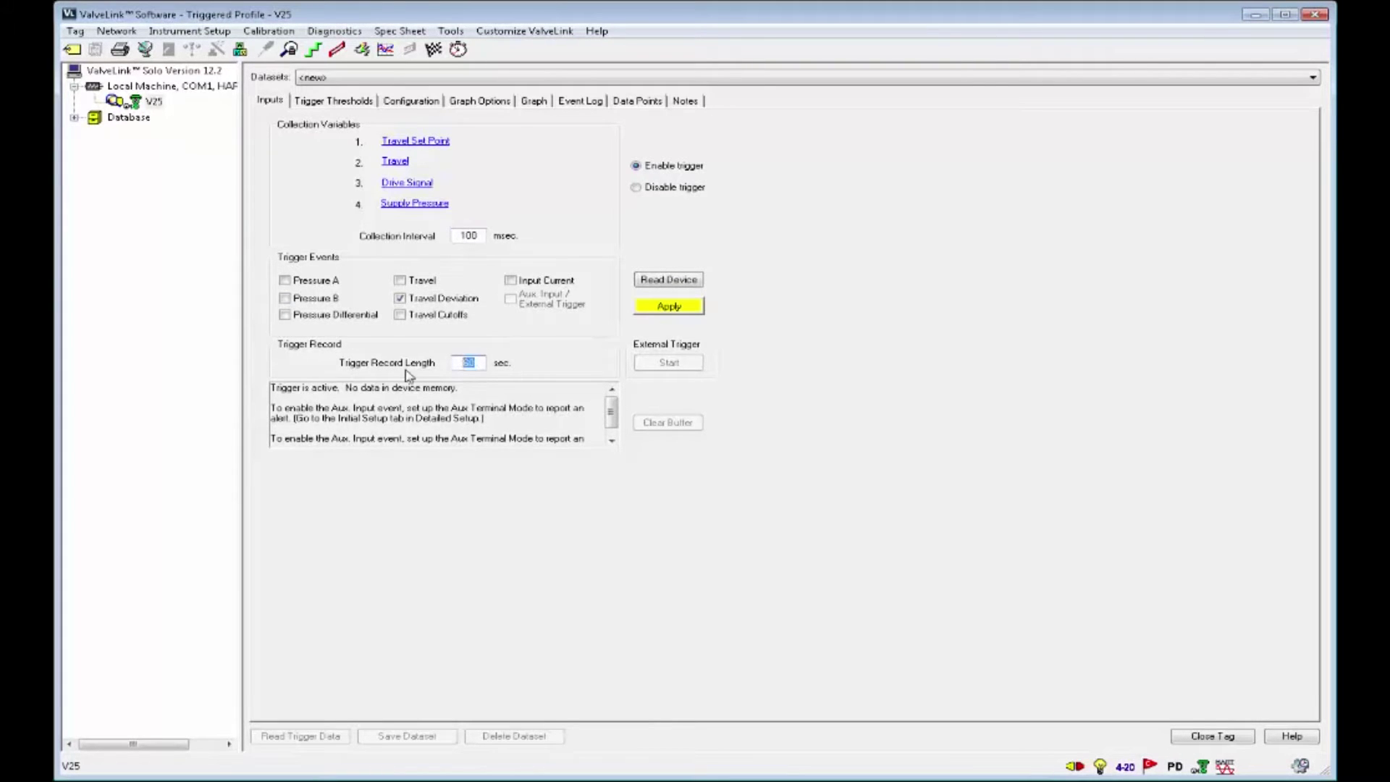
type("5")
left_click(664, 310)
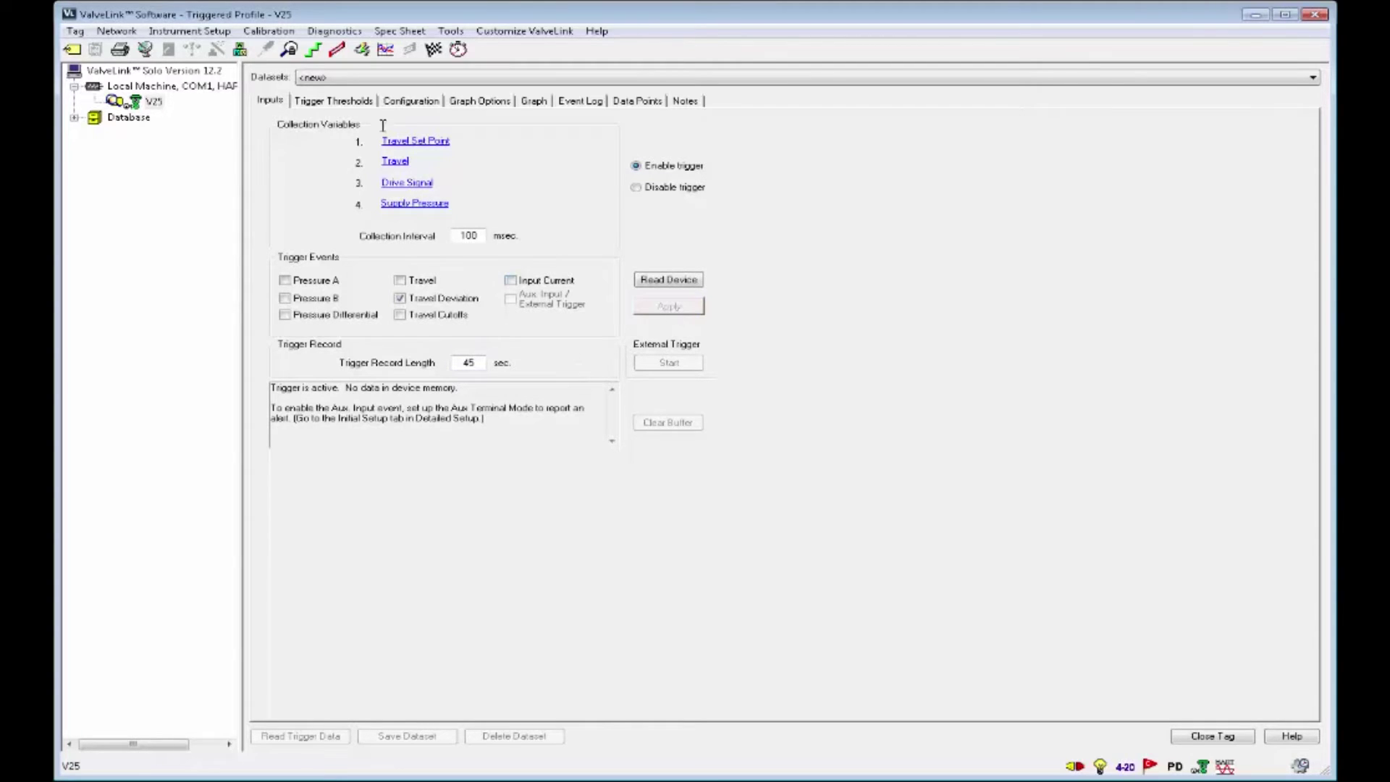
left_click(364, 101)
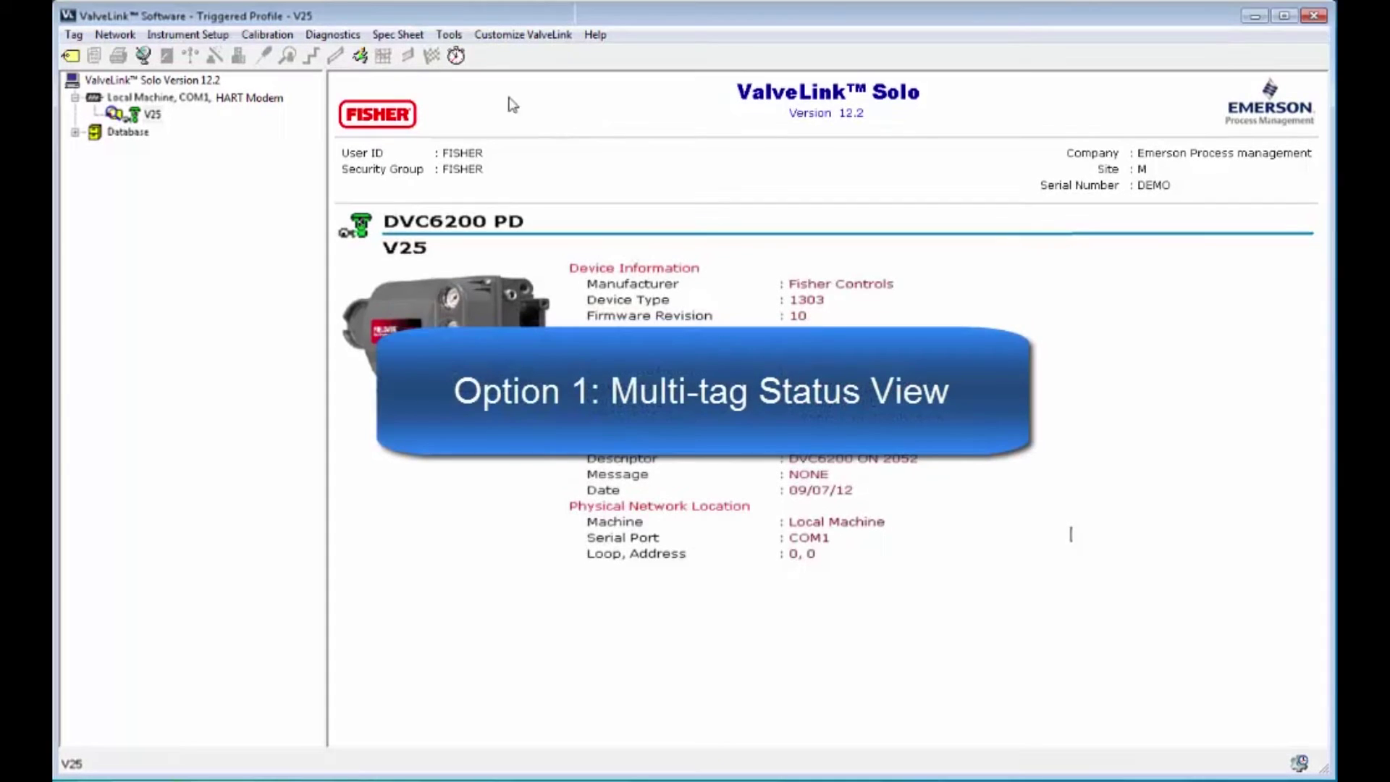
Check V25's Data In Buffer in All Instruments status, then start monitoring its dashboard
left_click(114, 35)
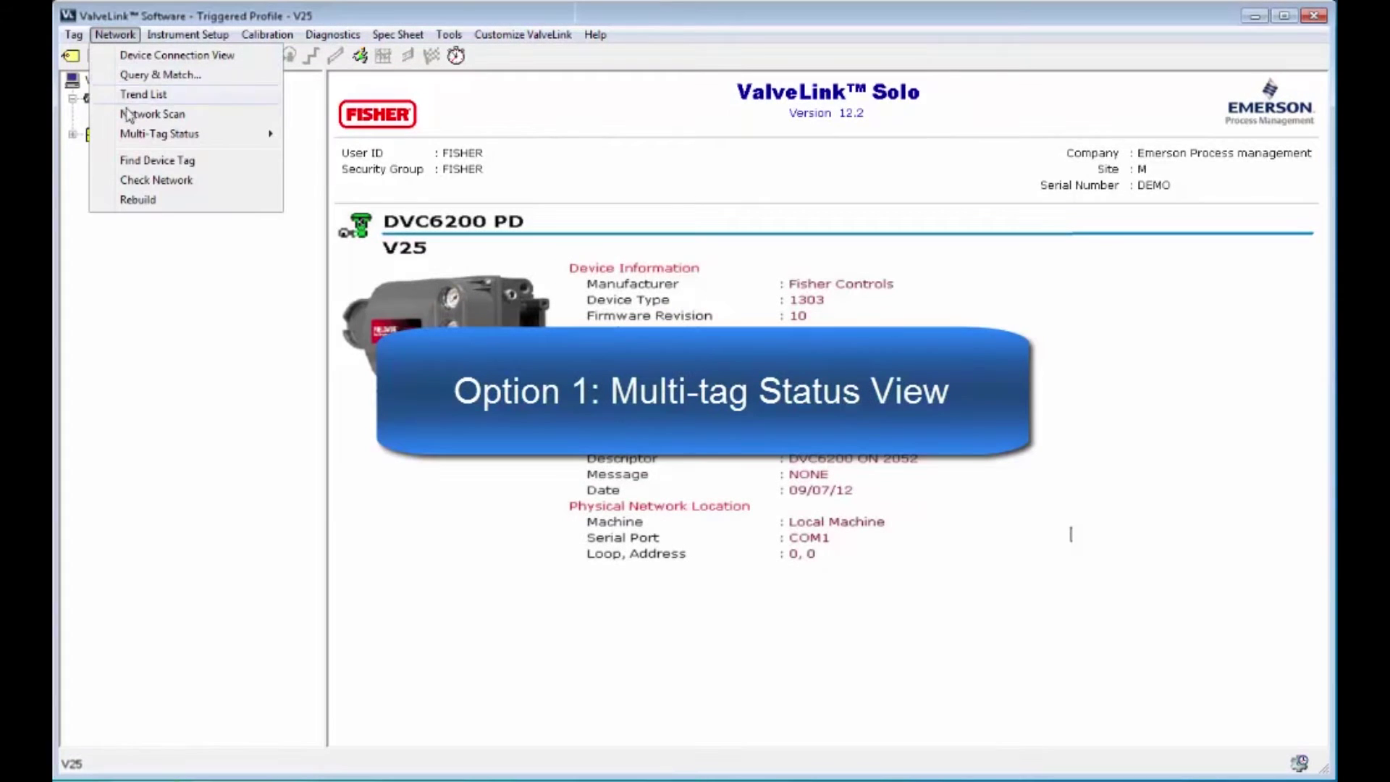
mouse_move(159, 134)
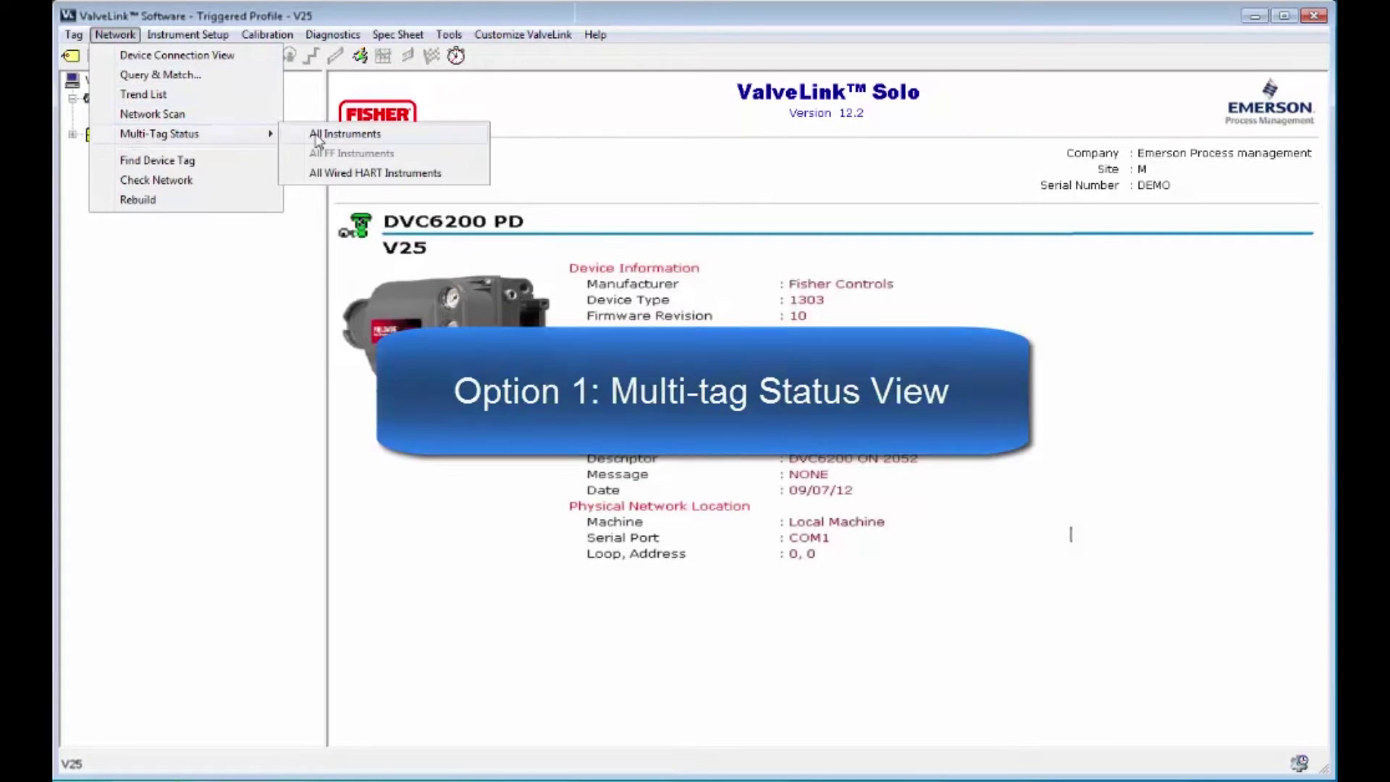
left_click(326, 133)
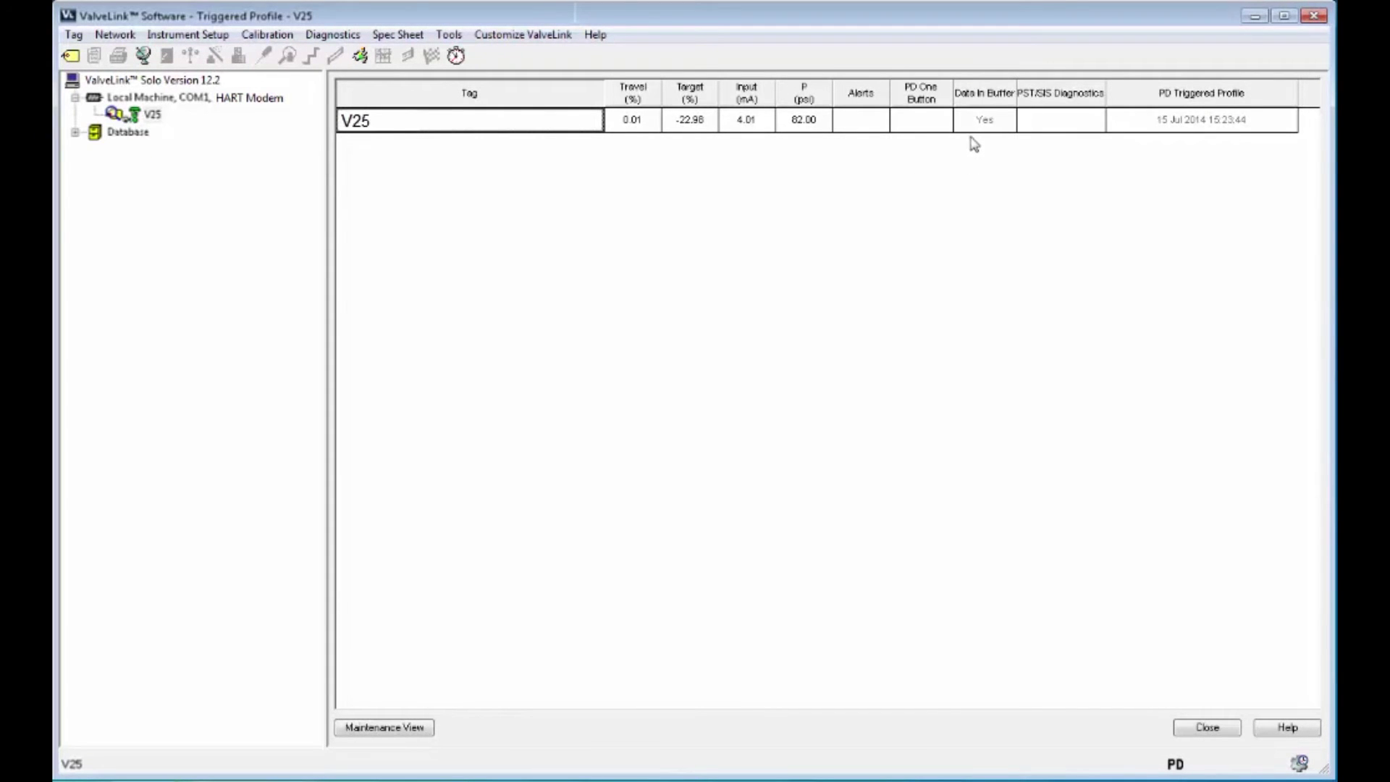
left_click(994, 125)
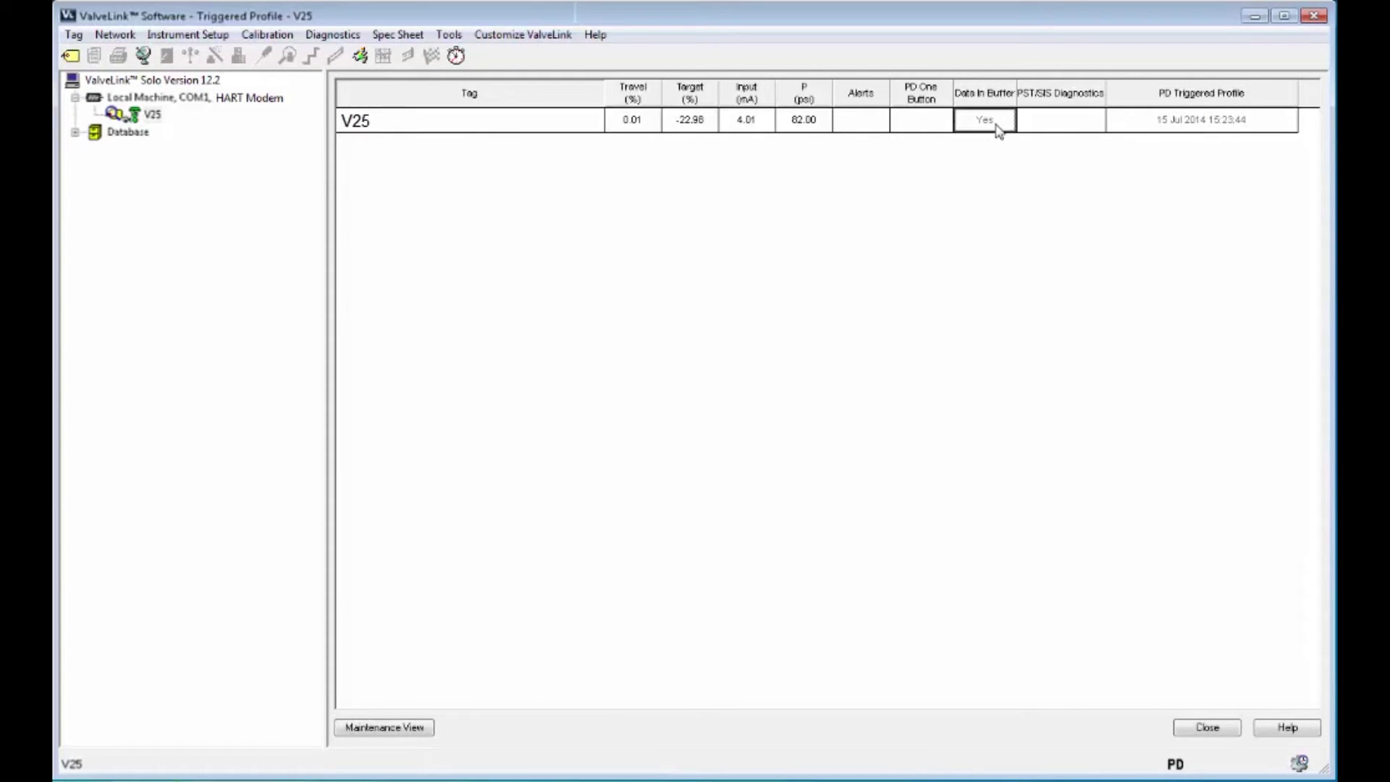
left_click(553, 128)
double_click(552, 128)
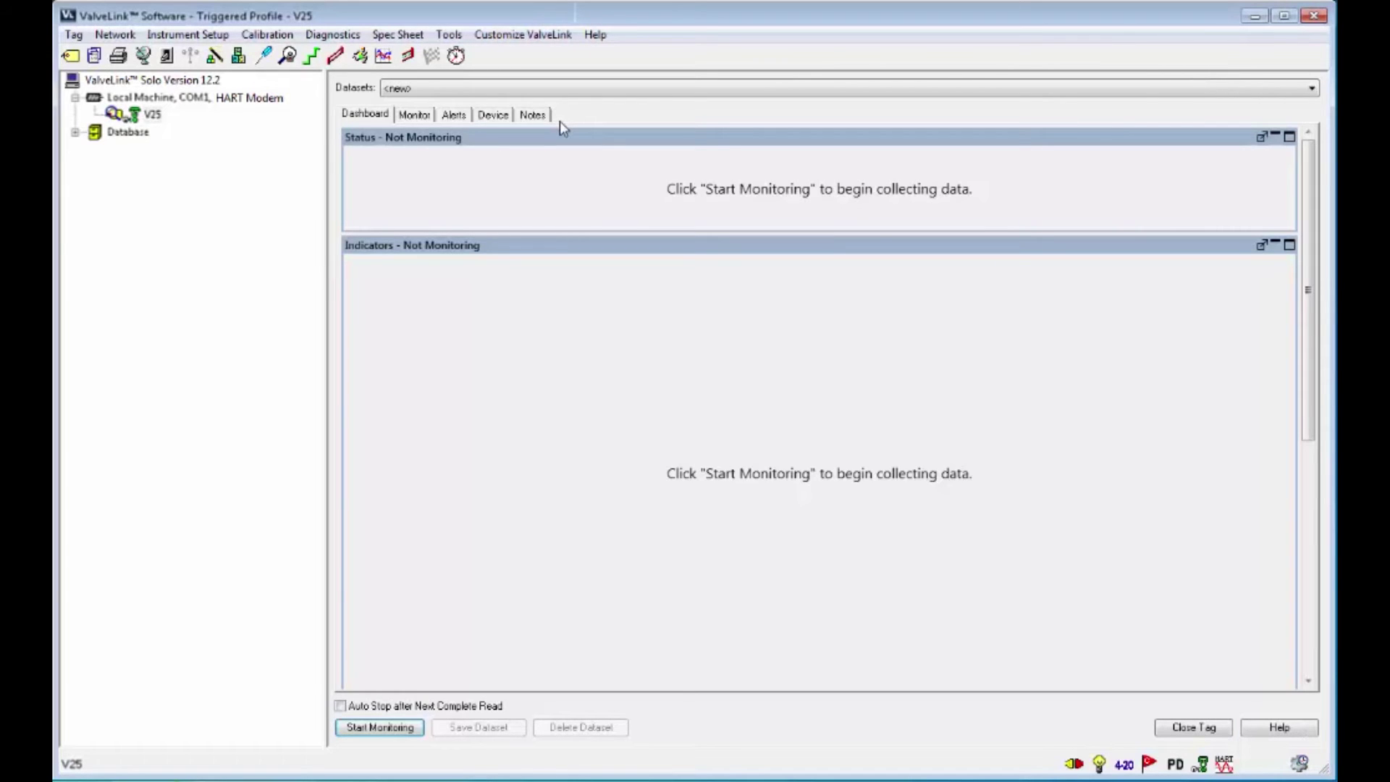
left_click(404, 734)
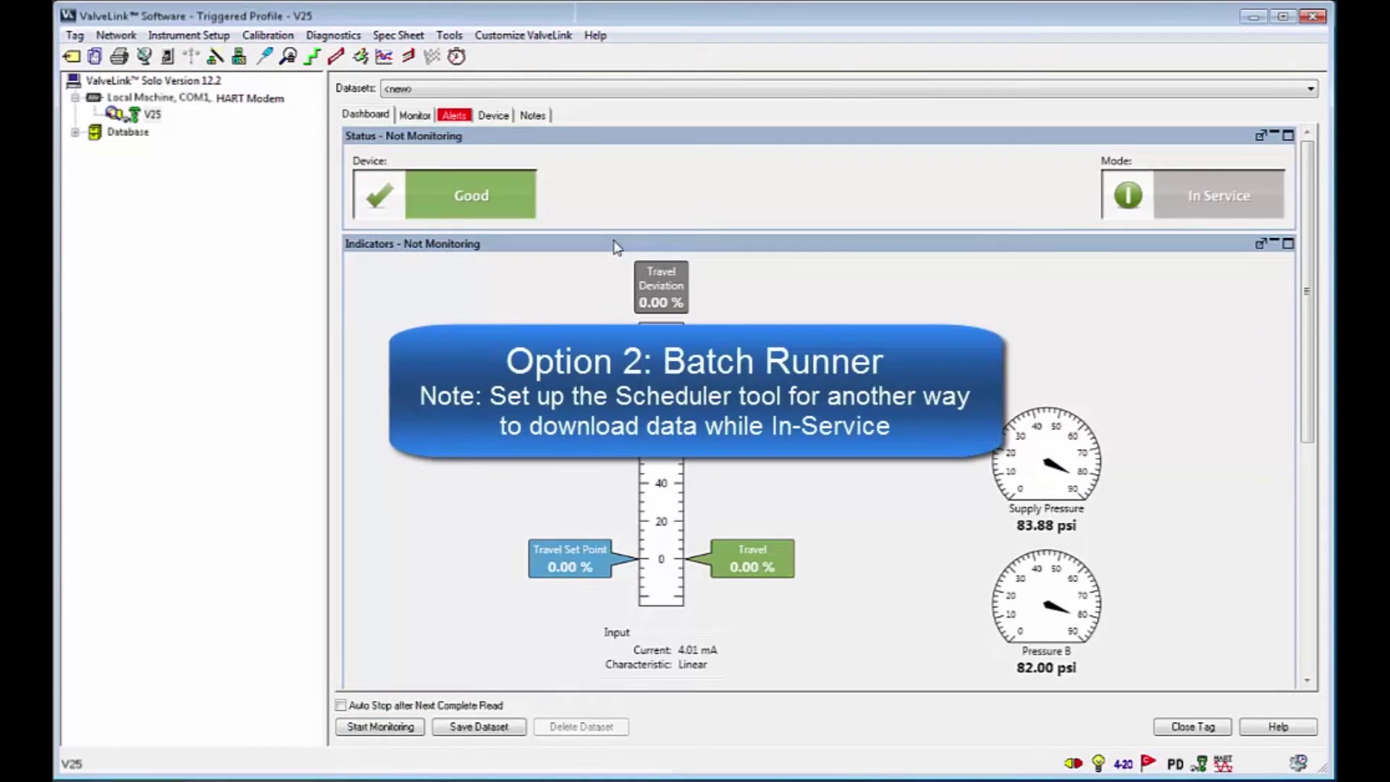
left_click(450, 36)
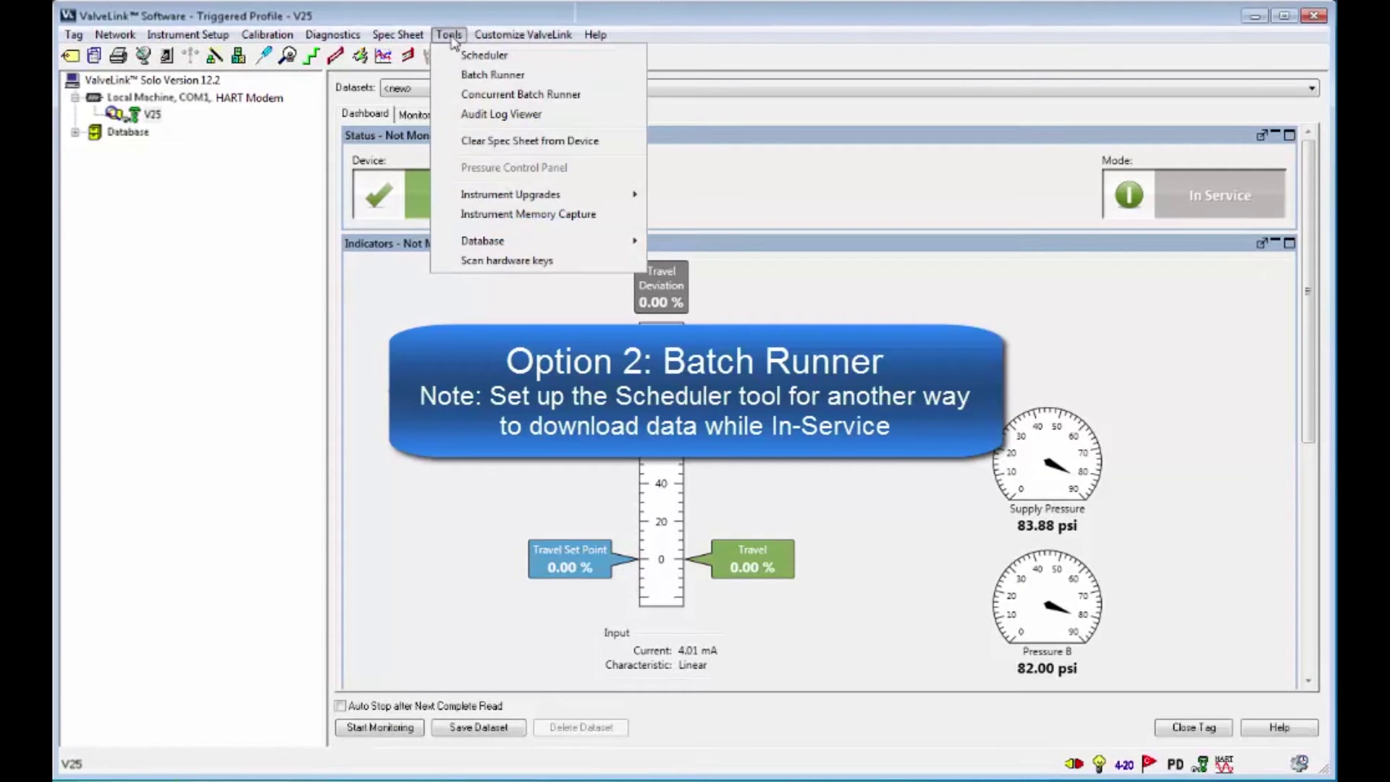
left_click(470, 76)
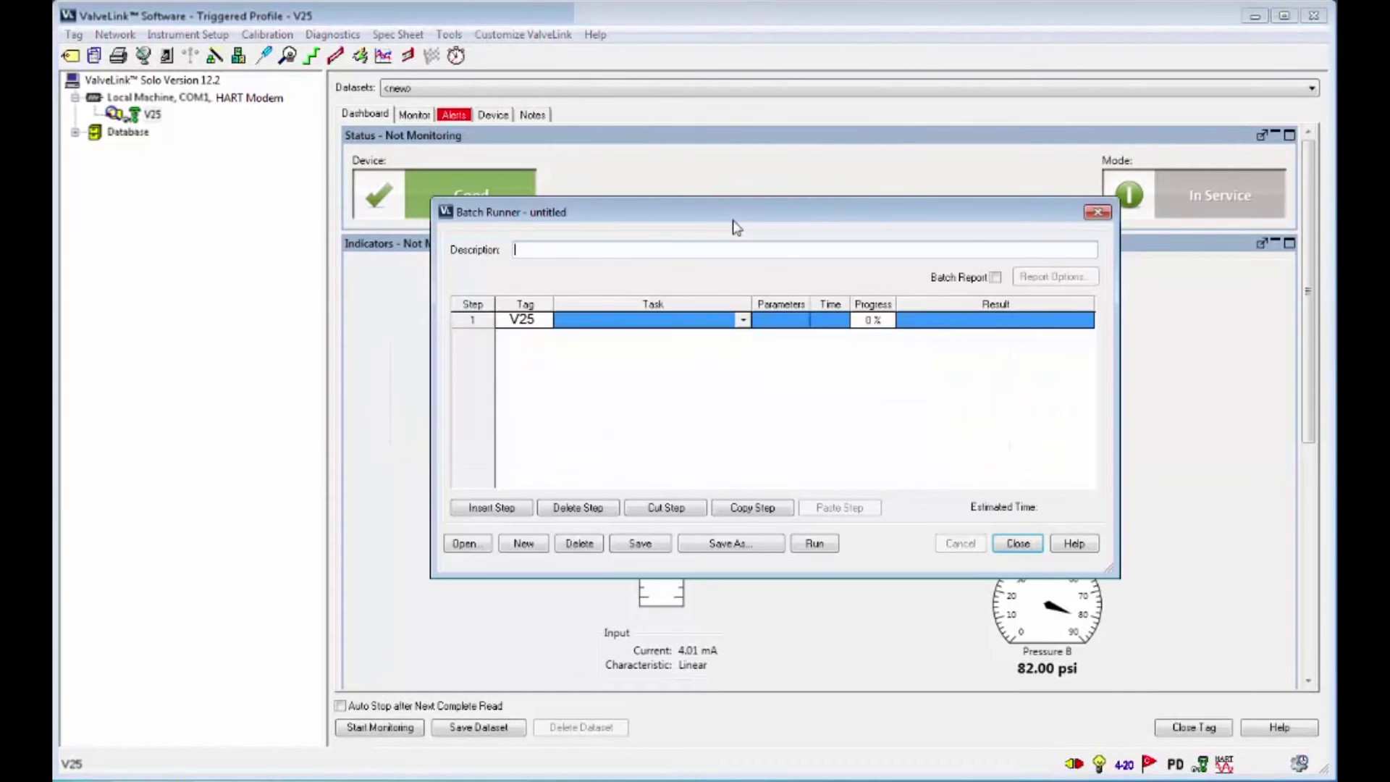
left_click(743, 323)
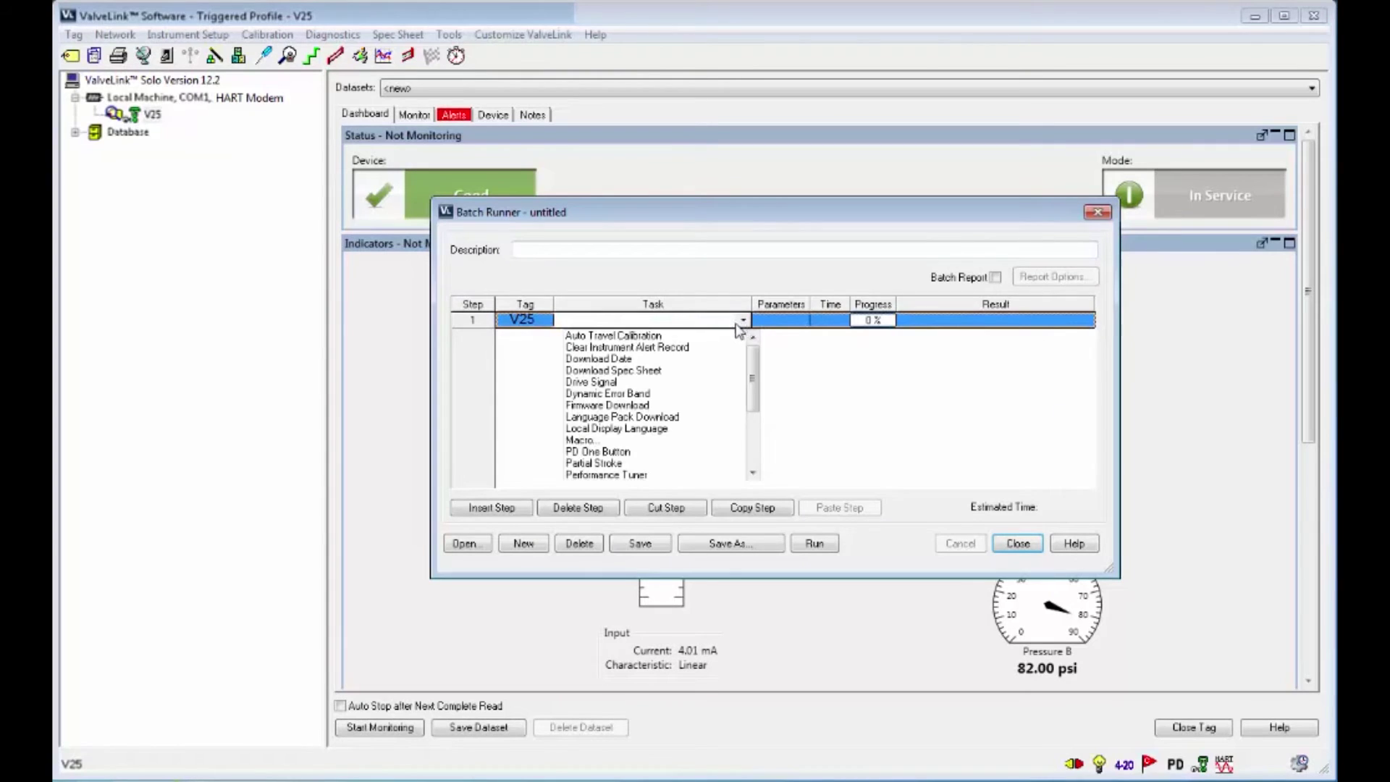
left_click(757, 467)
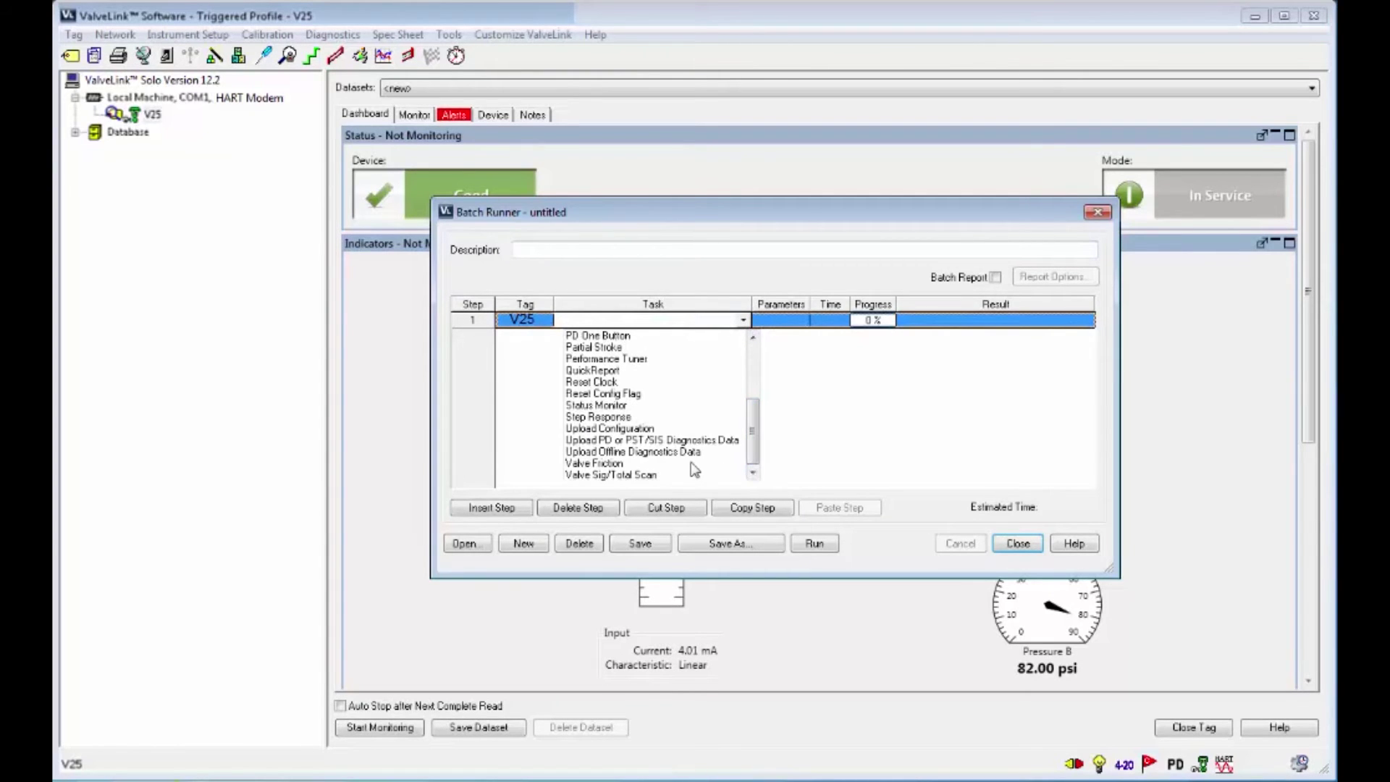
left_click(635, 440)
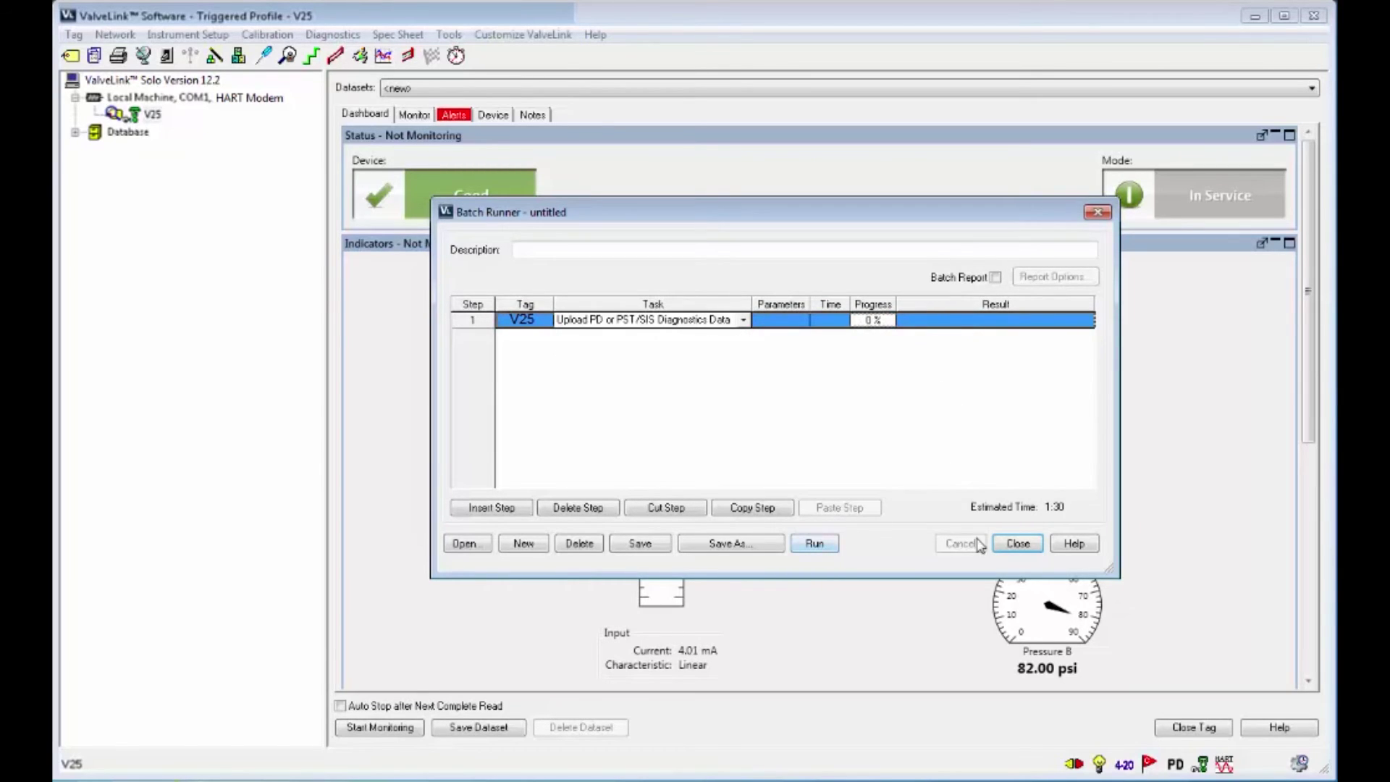
left_click(1016, 547)
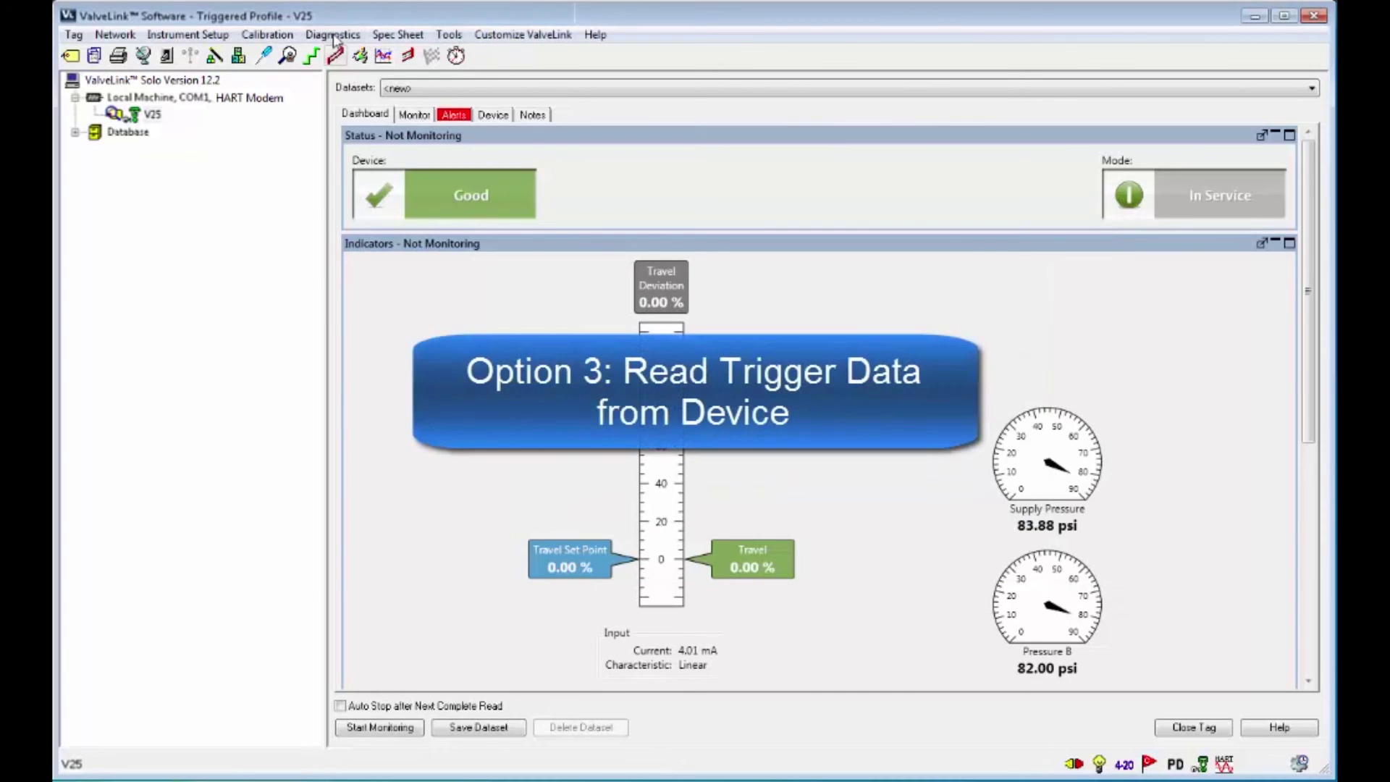
left_click(334, 36)
mouse_move(390, 122)
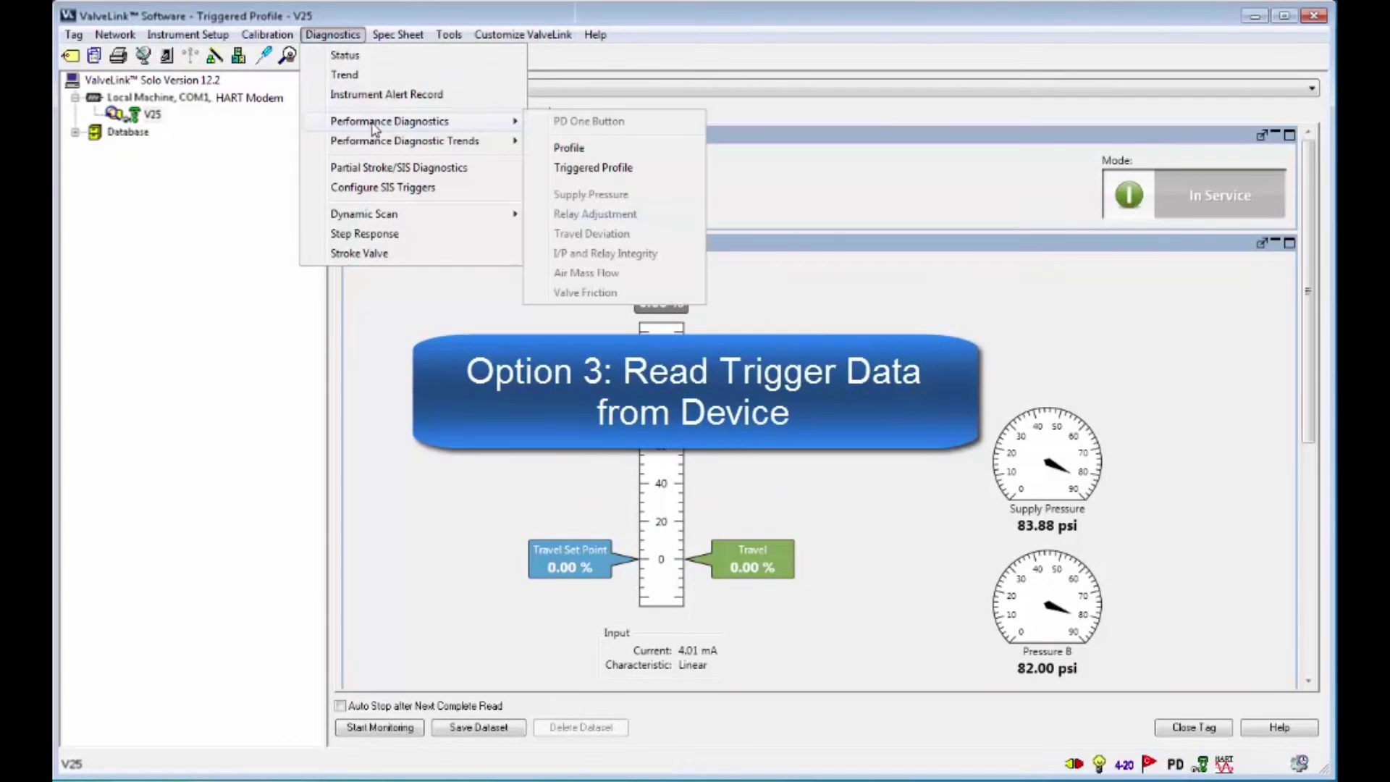
Read V25's stored trigger data into travel and pressure graphs via Triggered Profile
left_click(589, 170)
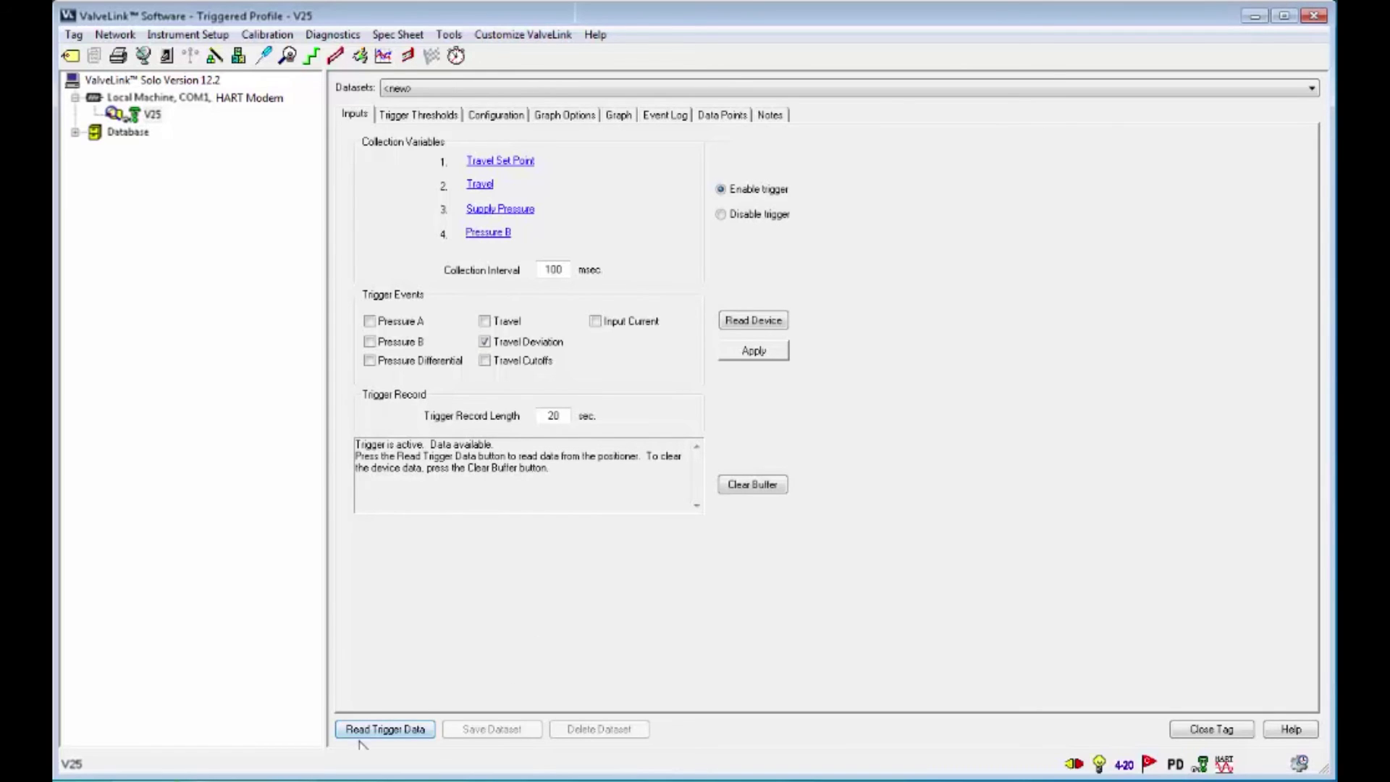
left_click(397, 730)
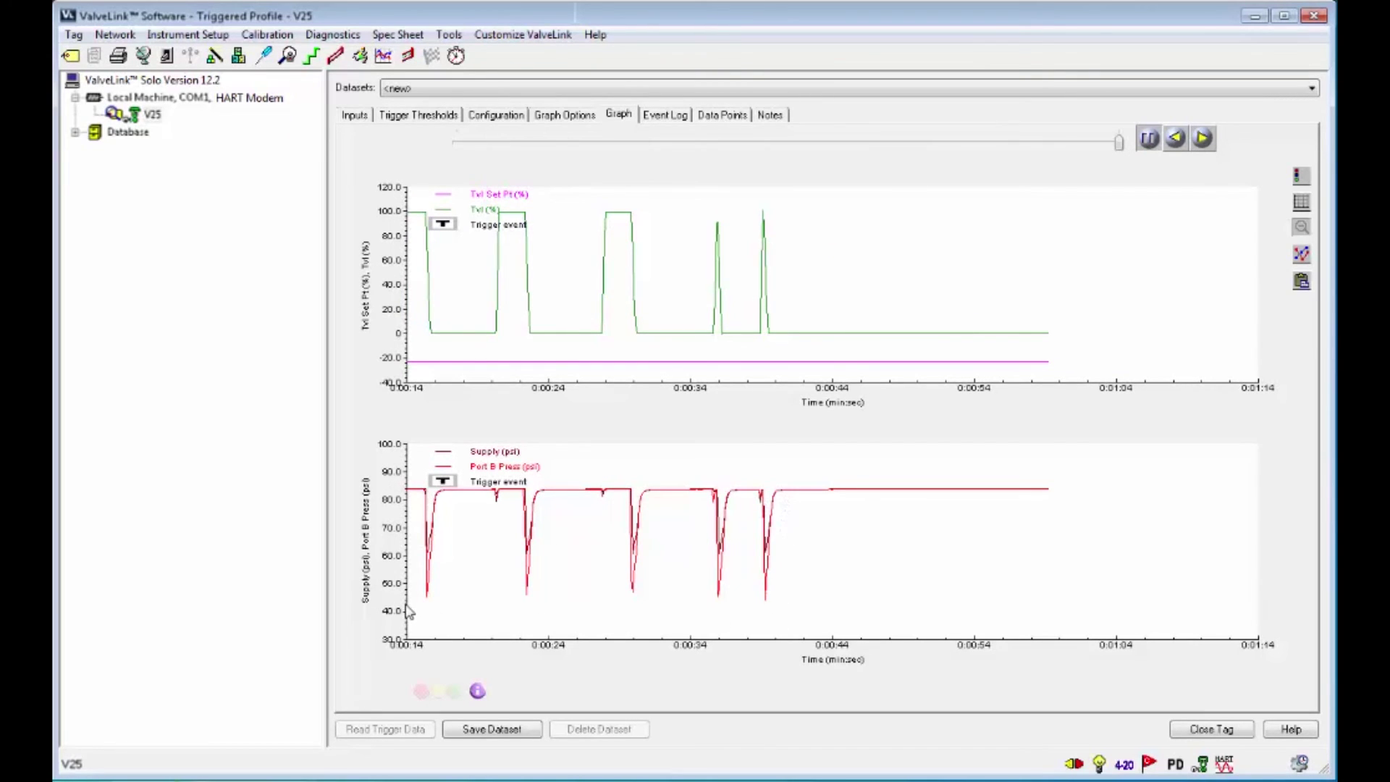
left_click(774, 118)
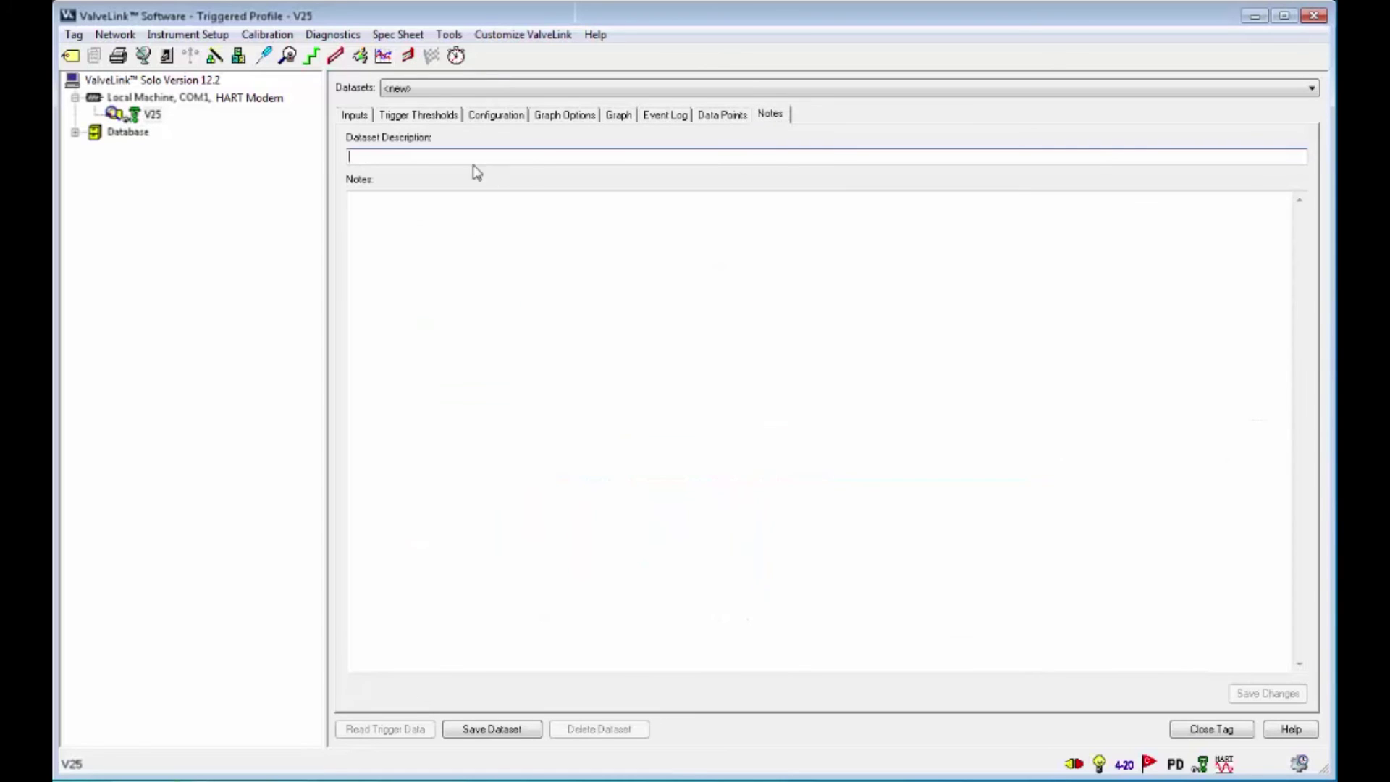
Save the trigger data as a dataset and confirm clearing V25's data buffer
left_click(353, 155)
left_click(617, 117)
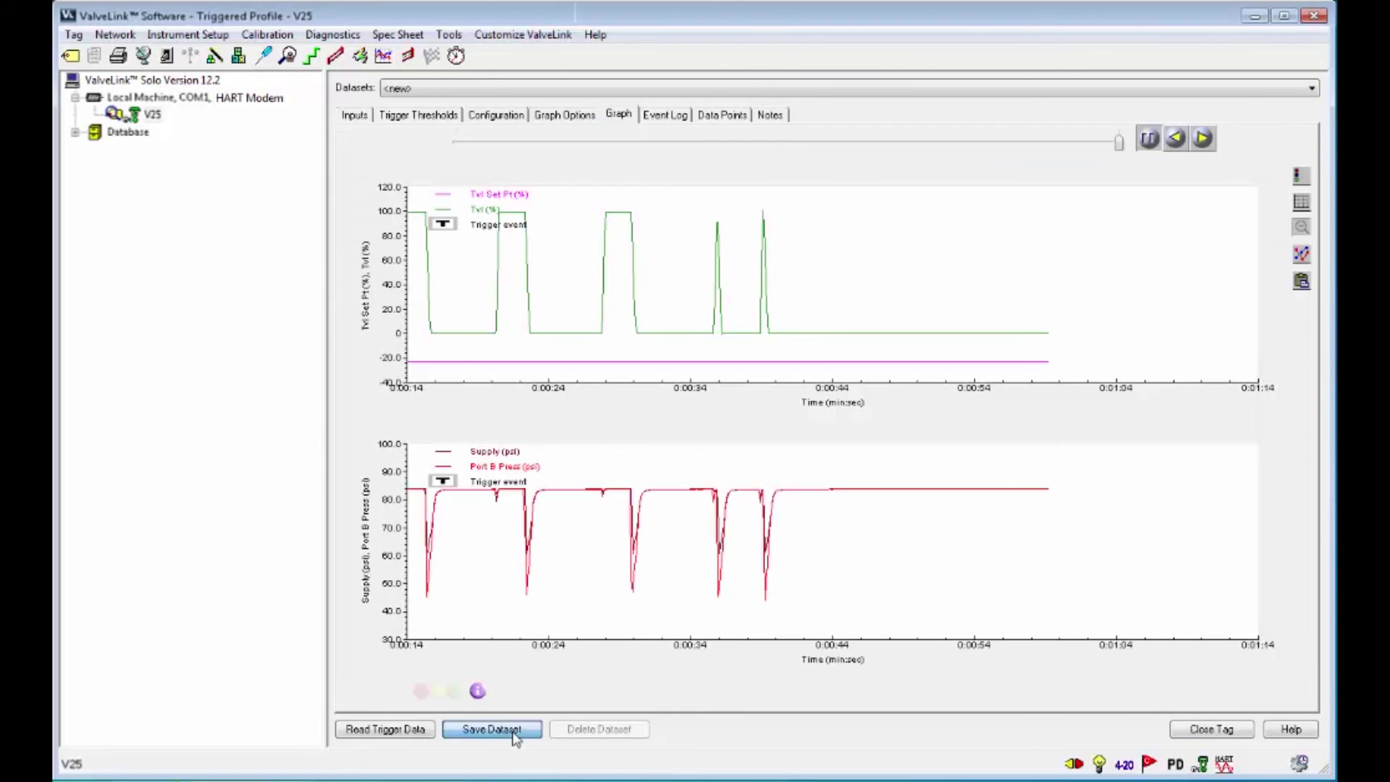
left_click(514, 733)
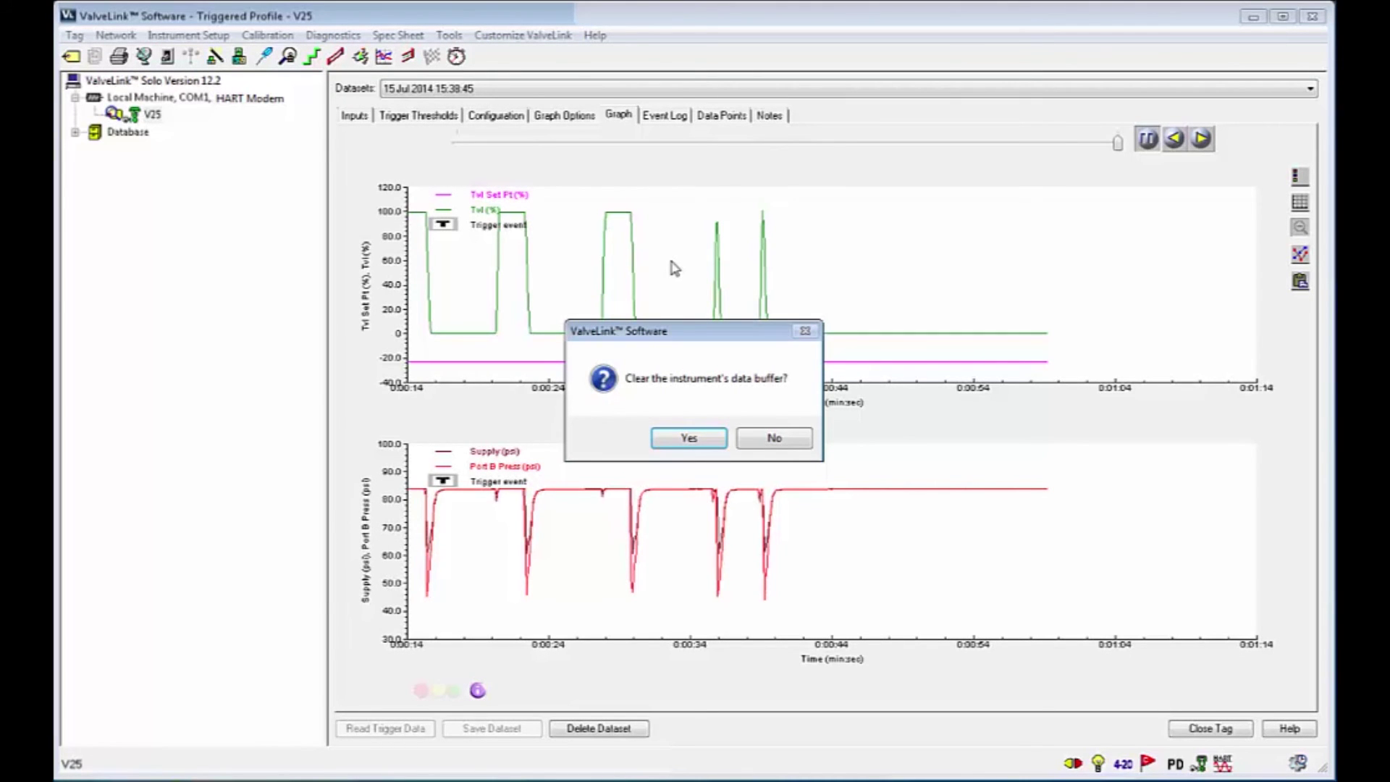
left_click(704, 439)
Load the 15 Jul 2014 15:38:45 saved dataset to show its graphs
left_click(354, 115)
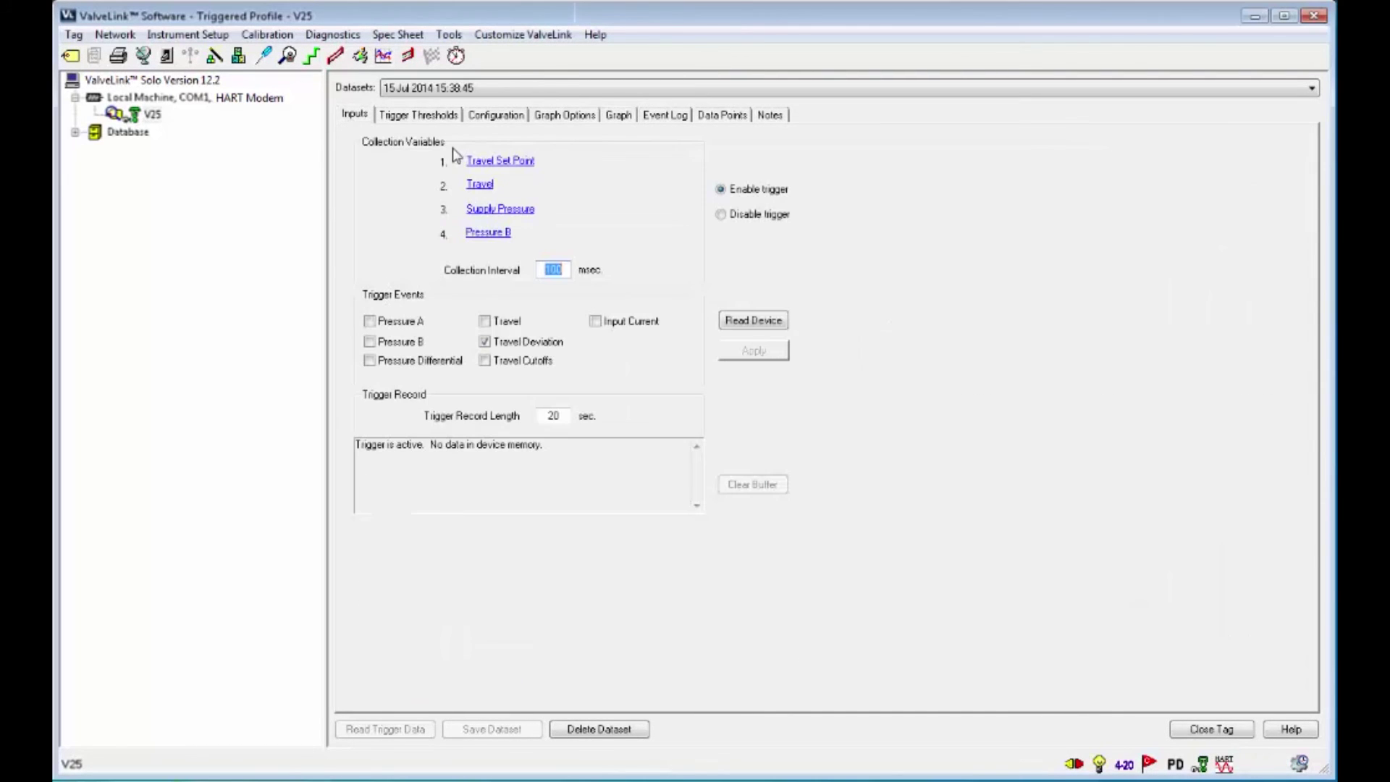
left_click(522, 90)
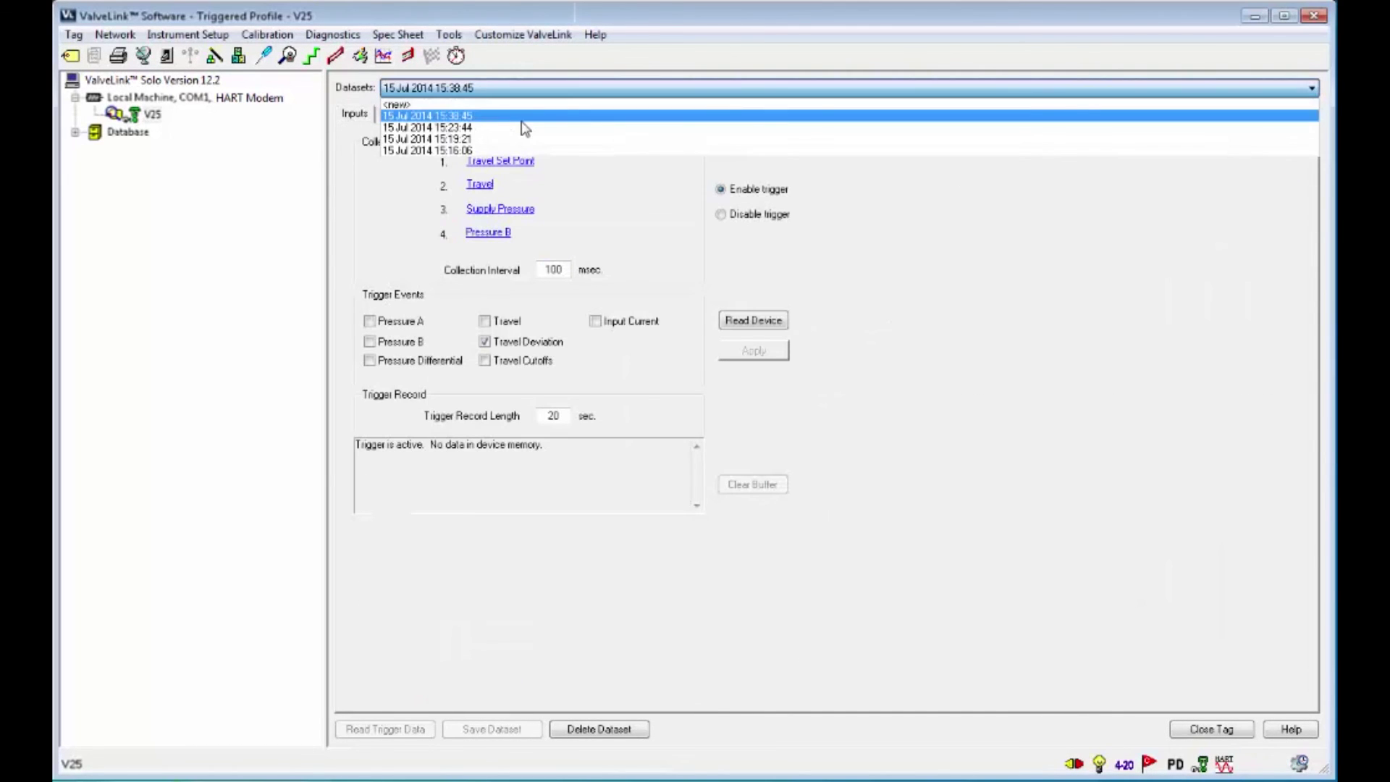
left_click(388, 115)
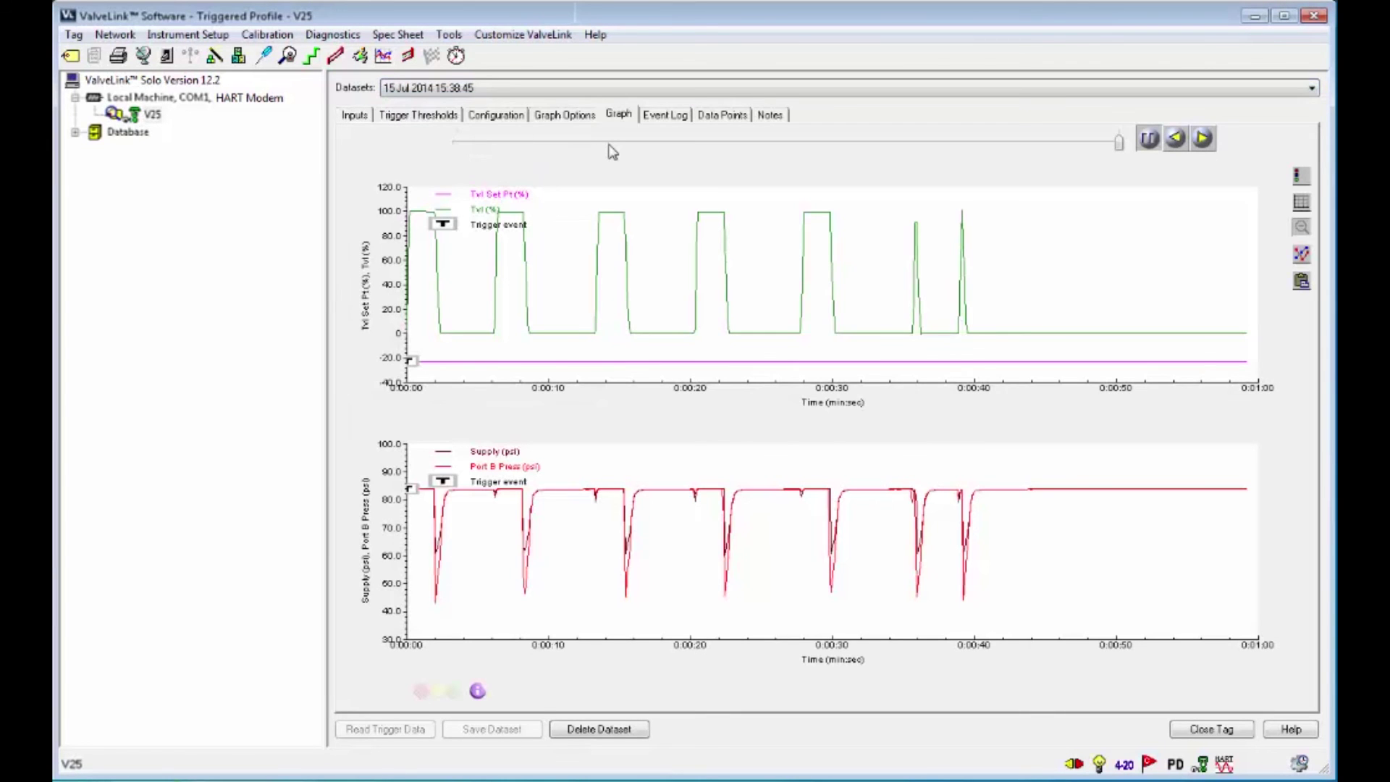